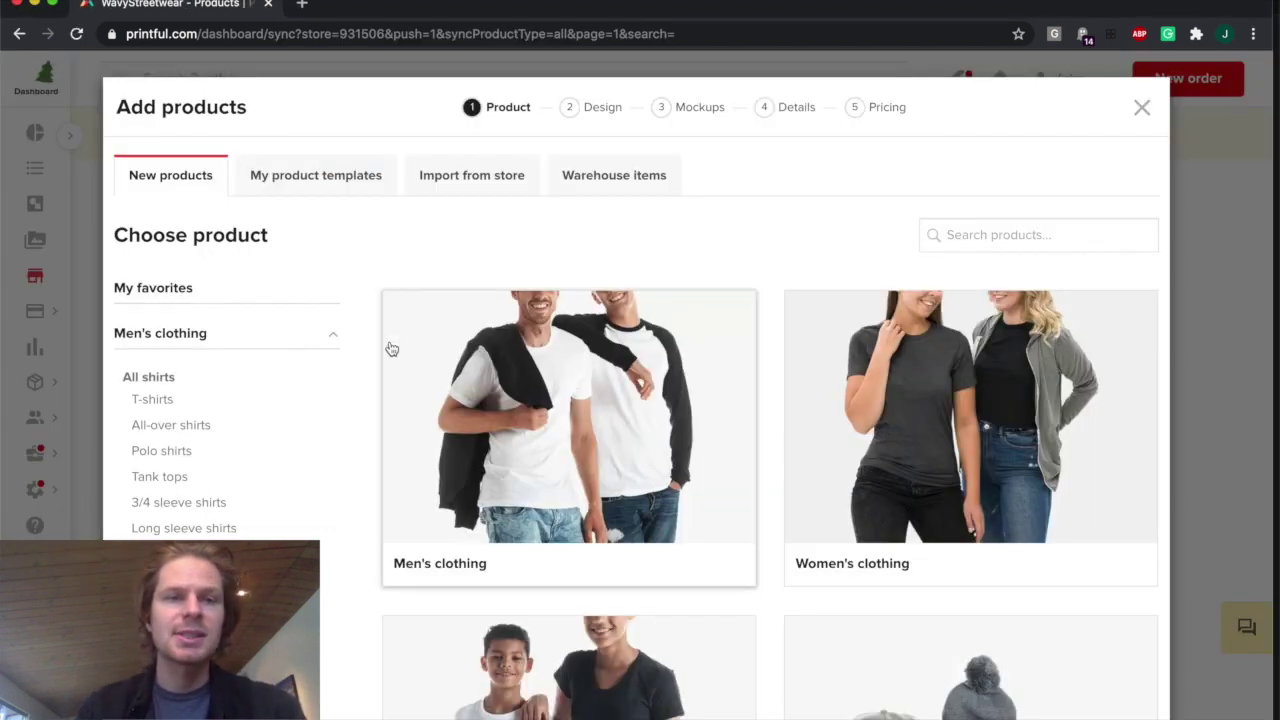
Scroll the catalogue sidebar down through the Men's clothing categories to Hats
{"action": "scroll", "coordinate": [369, 240], "scroll_direction": "down", "scroll_amount": 2}
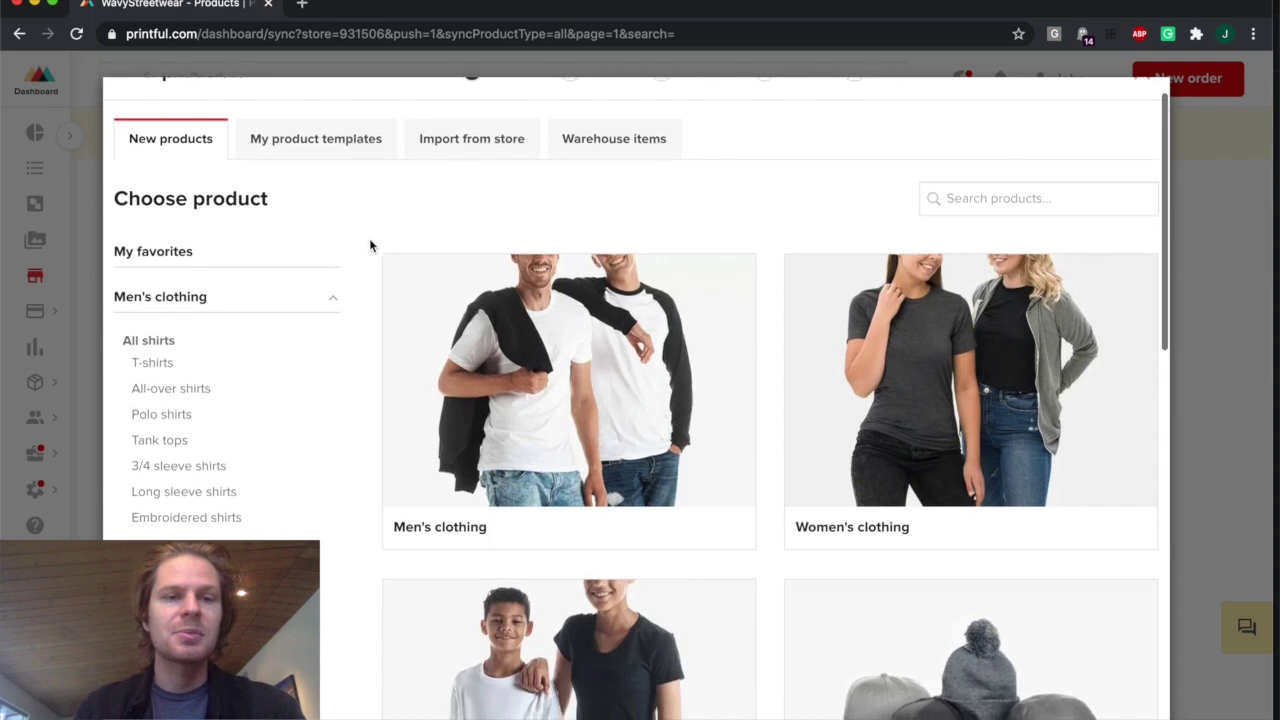
{"action": "scroll", "coordinate": [366, 288], "scroll_direction": "down", "scroll_amount": 1}
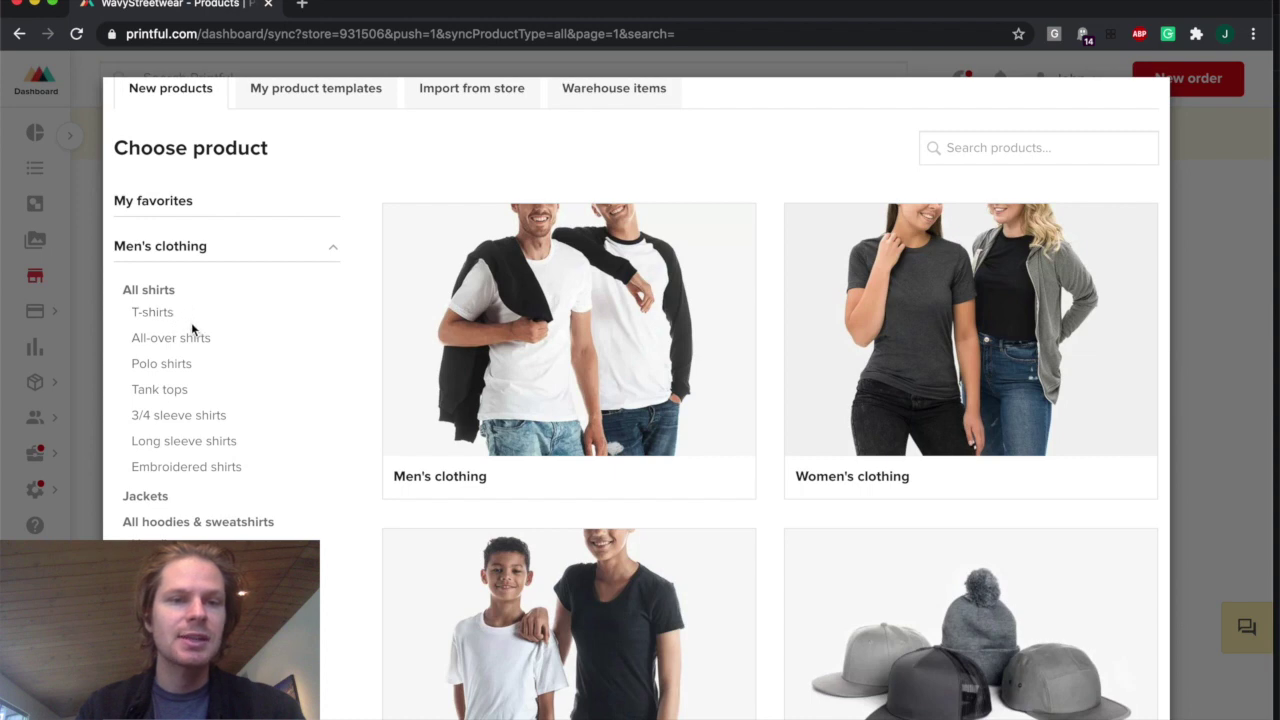
{"action": "scroll", "coordinate": [240, 421], "scroll_direction": "down", "scroll_amount": 1}
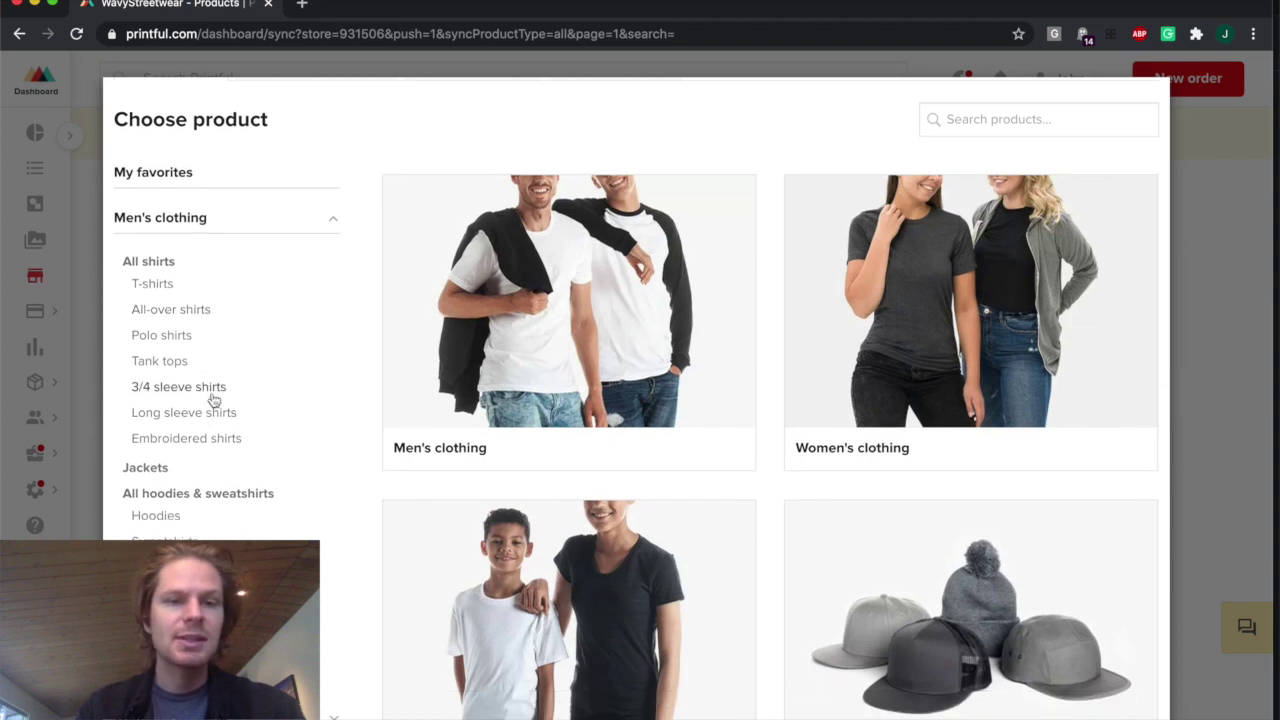
{"action": "scroll", "coordinate": [230, 400], "scroll_direction": "down", "scroll_amount": 2}
{"action": "scroll", "coordinate": [197, 457], "scroll_direction": "down", "scroll_amount": 2}
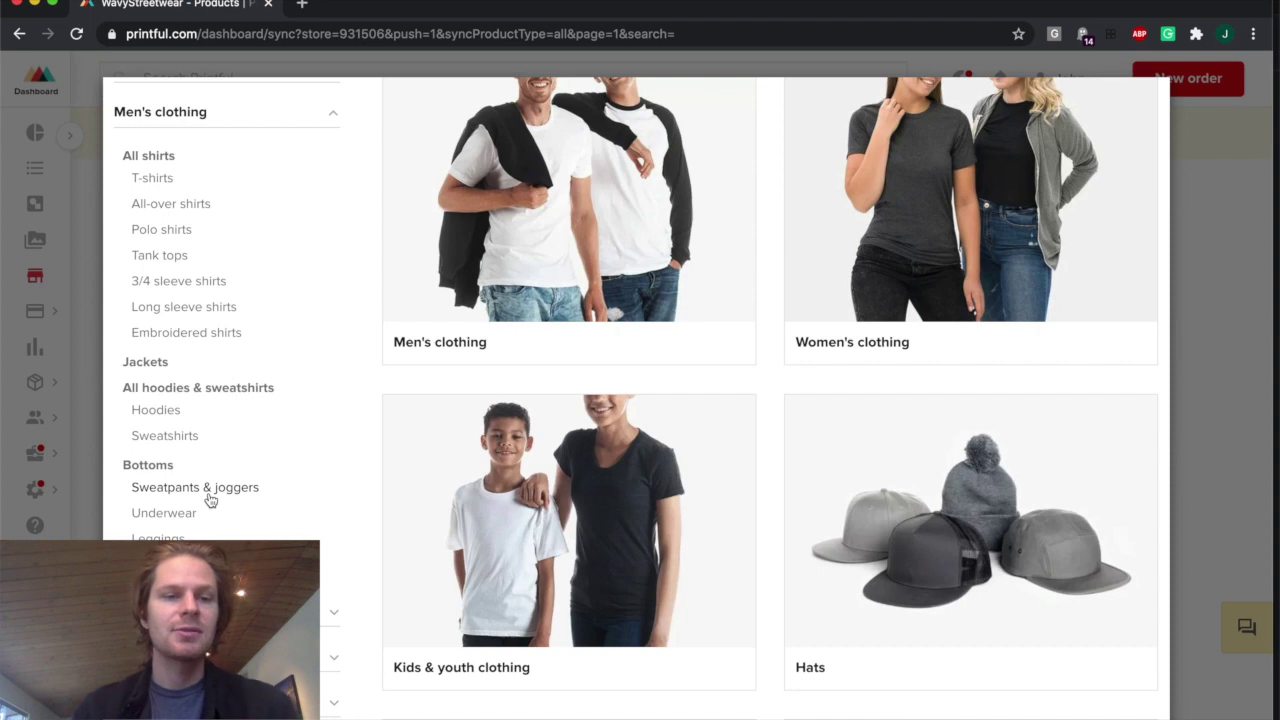
{"action": "scroll", "coordinate": [210, 496], "scroll_direction": "down", "scroll_amount": 1}
{"action": "scroll", "coordinate": [209, 497], "scroll_direction": "down", "scroll_amount": 3}
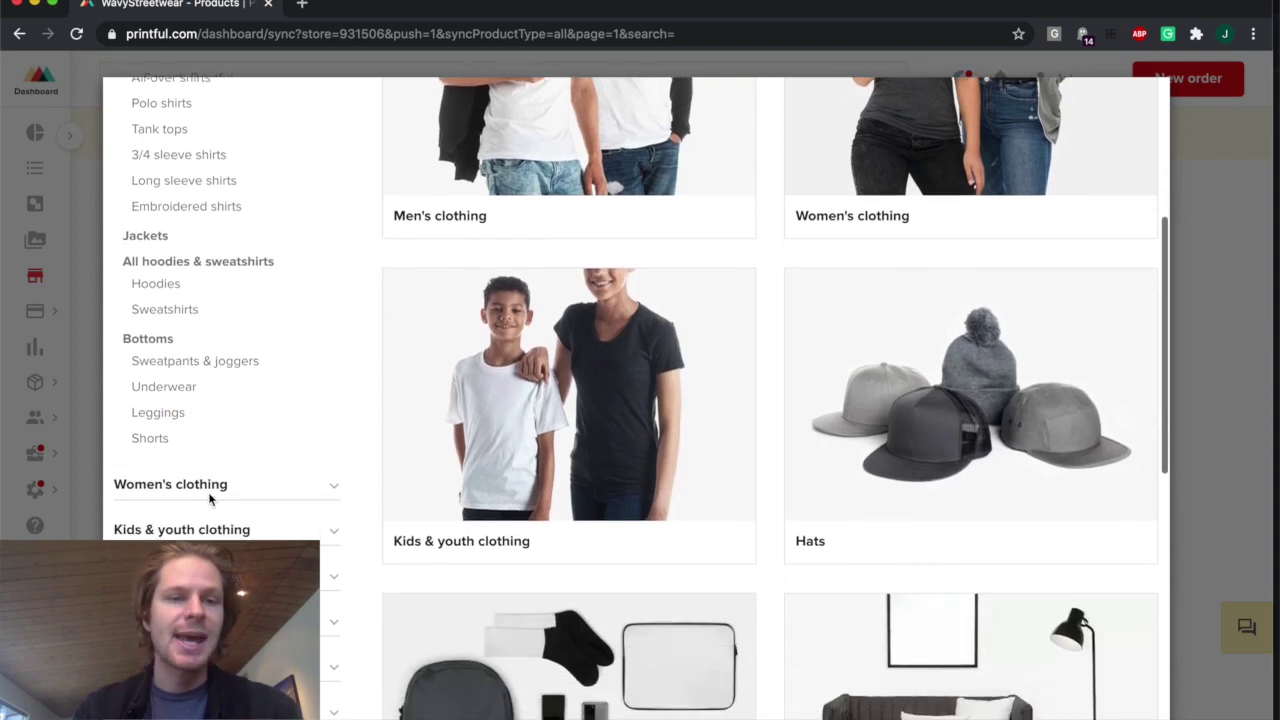
{"action": "scroll", "coordinate": [221, 524], "scroll_direction": "down", "scroll_amount": 3}
Expand the Hats and Accessories categories and browse their product types
{"action": "left_click", "coordinate": [186, 469]}
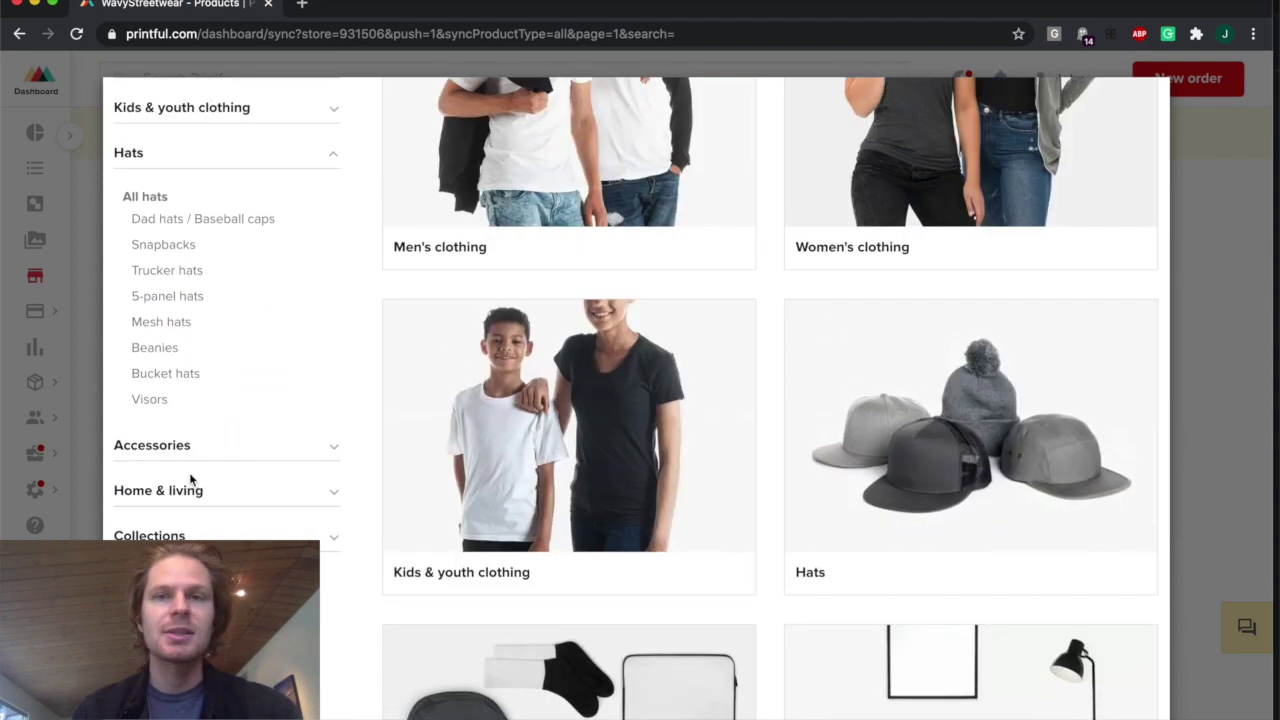
{"action": "scroll", "coordinate": [198, 450], "scroll_direction": "up", "scroll_amount": 1}
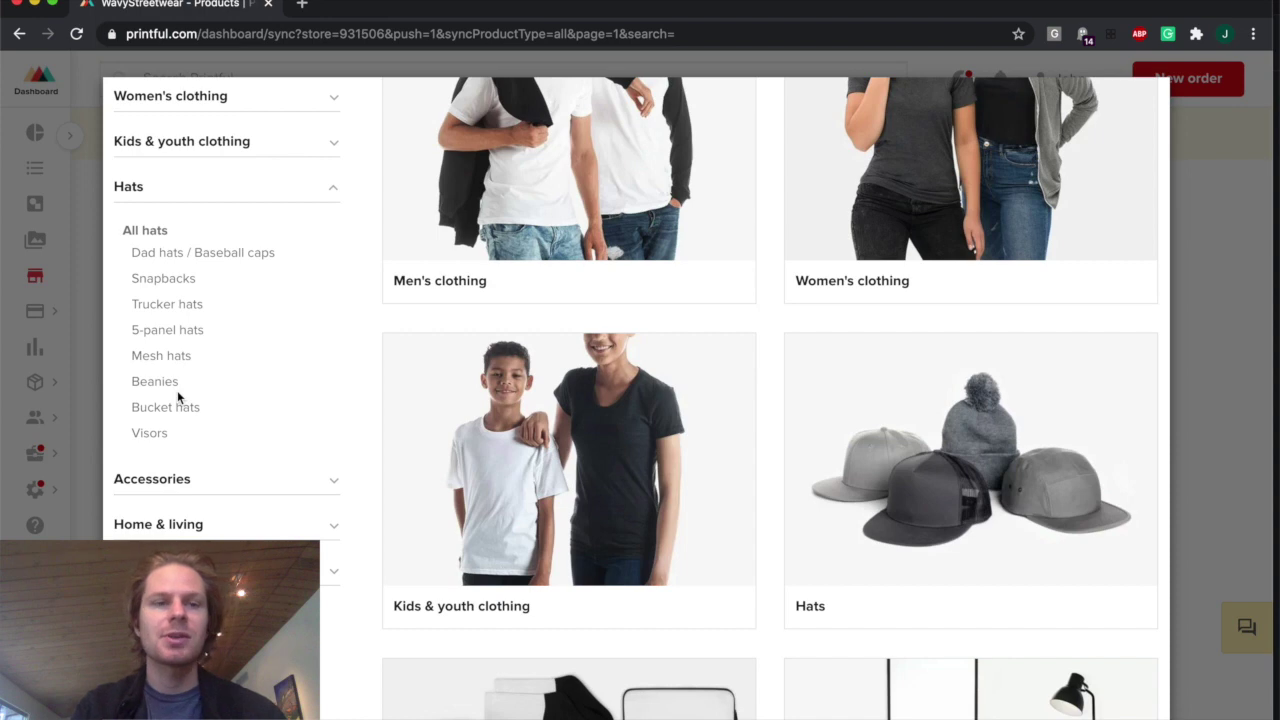
{"action": "scroll", "coordinate": [200, 440], "scroll_direction": "down", "scroll_amount": 1}
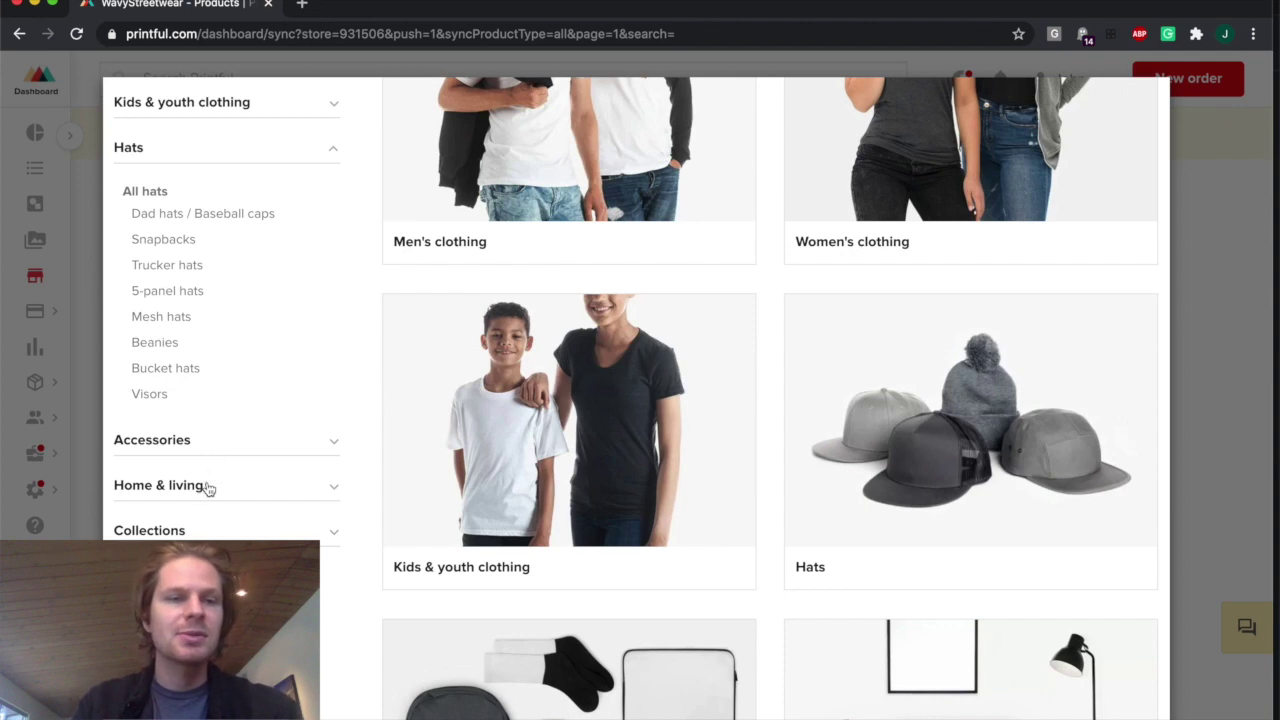
{"action": "left_click", "coordinate": [205, 442]}
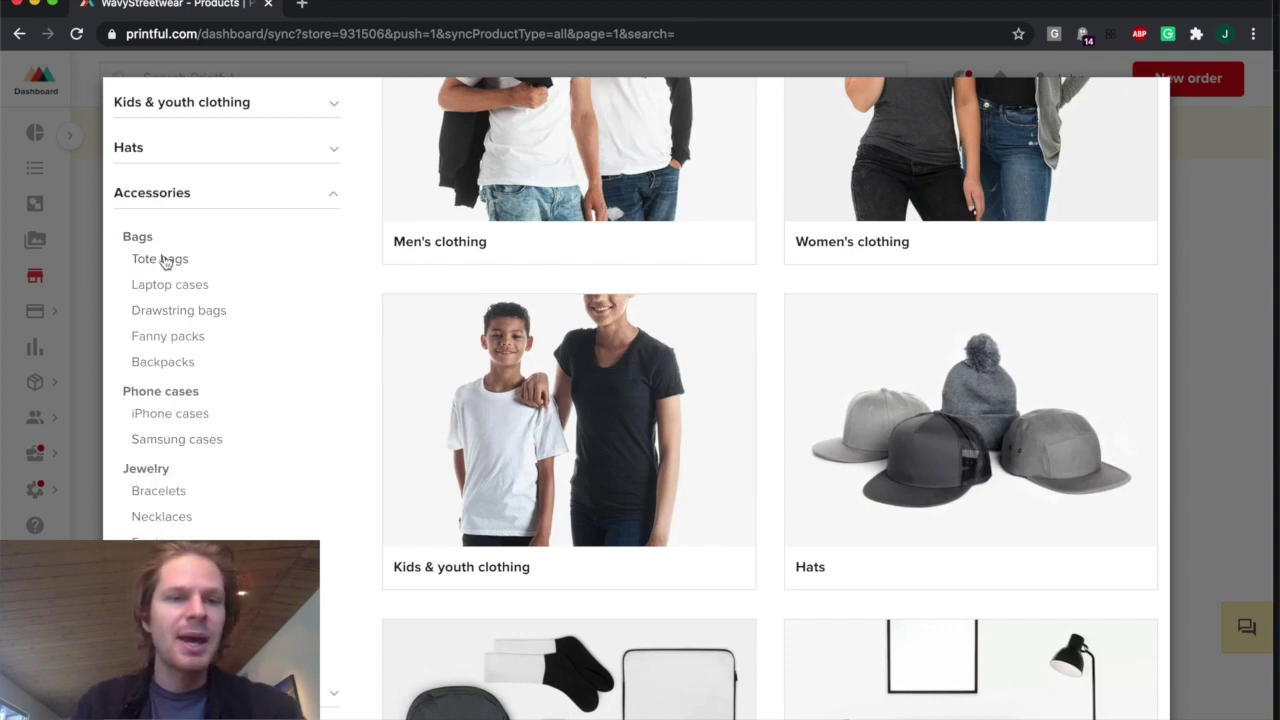
{"action": "scroll", "coordinate": [197, 352], "scroll_direction": "down", "scroll_amount": 1}
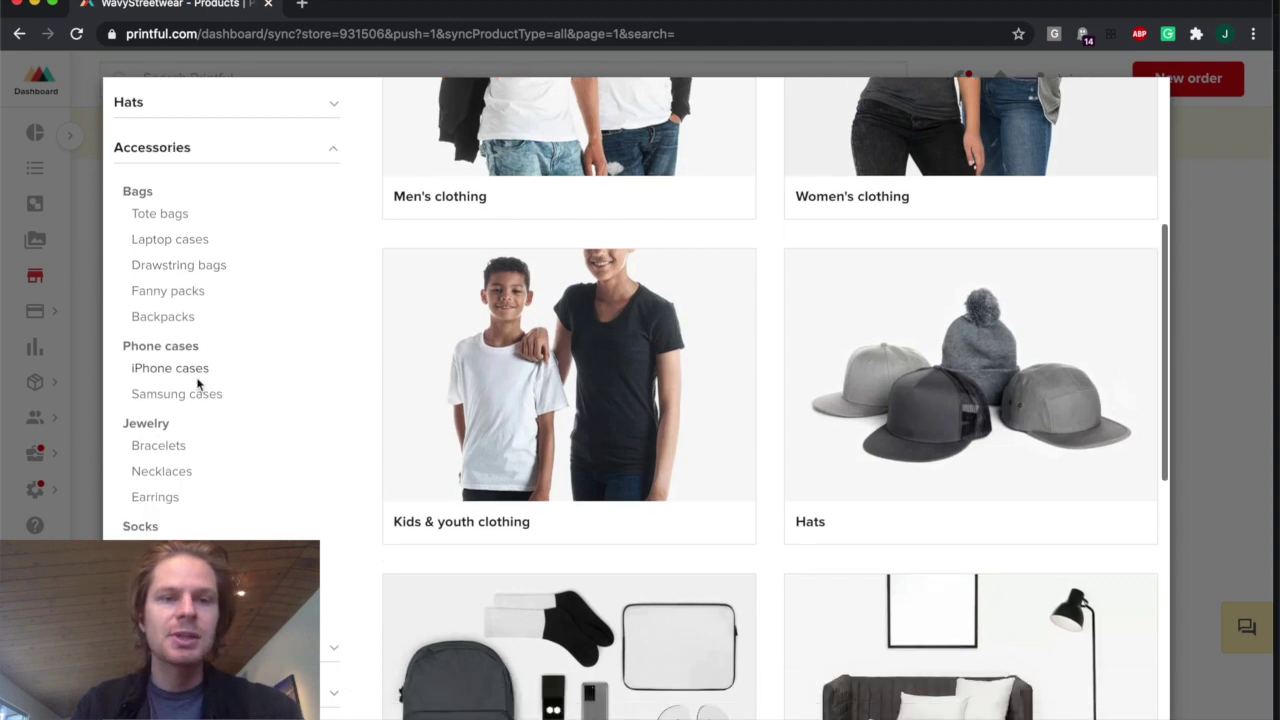
{"action": "scroll", "coordinate": [199, 395], "scroll_direction": "down", "scroll_amount": 1}
{"action": "scroll", "coordinate": [200, 401], "scroll_direction": "down", "scroll_amount": 1}
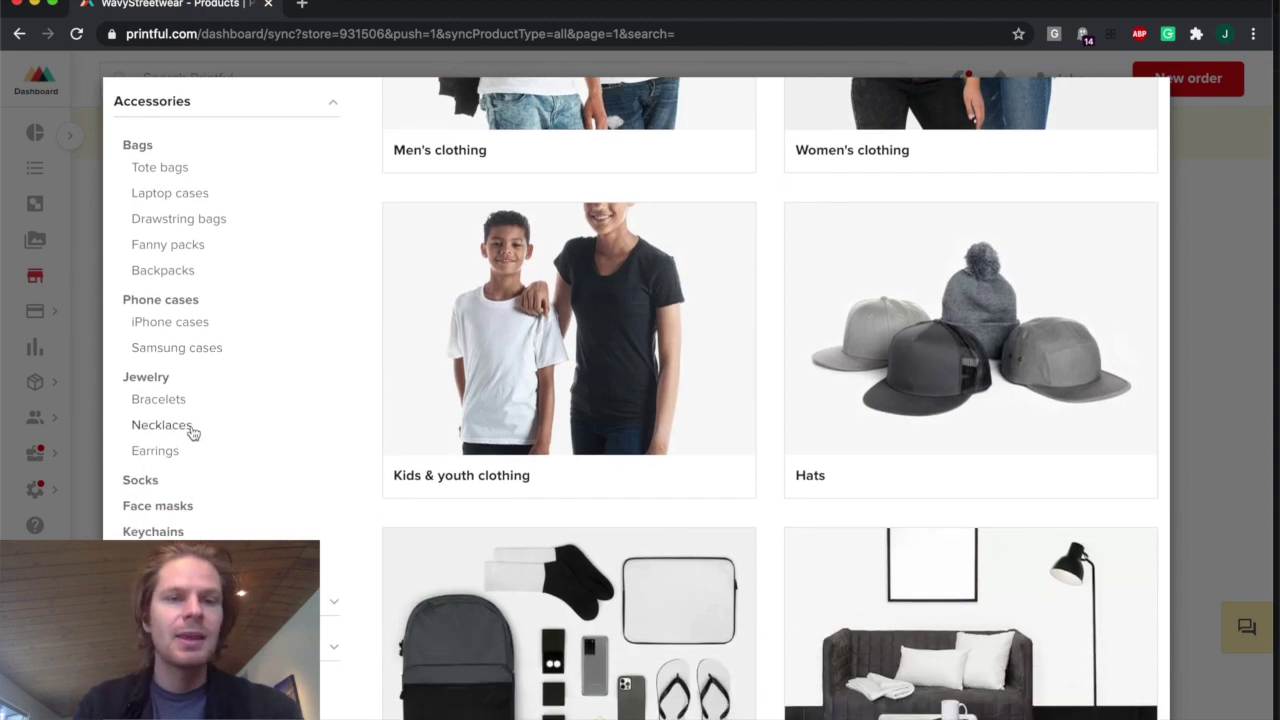
{"action": "scroll", "coordinate": [186, 416], "scroll_direction": "down", "scroll_amount": 1}
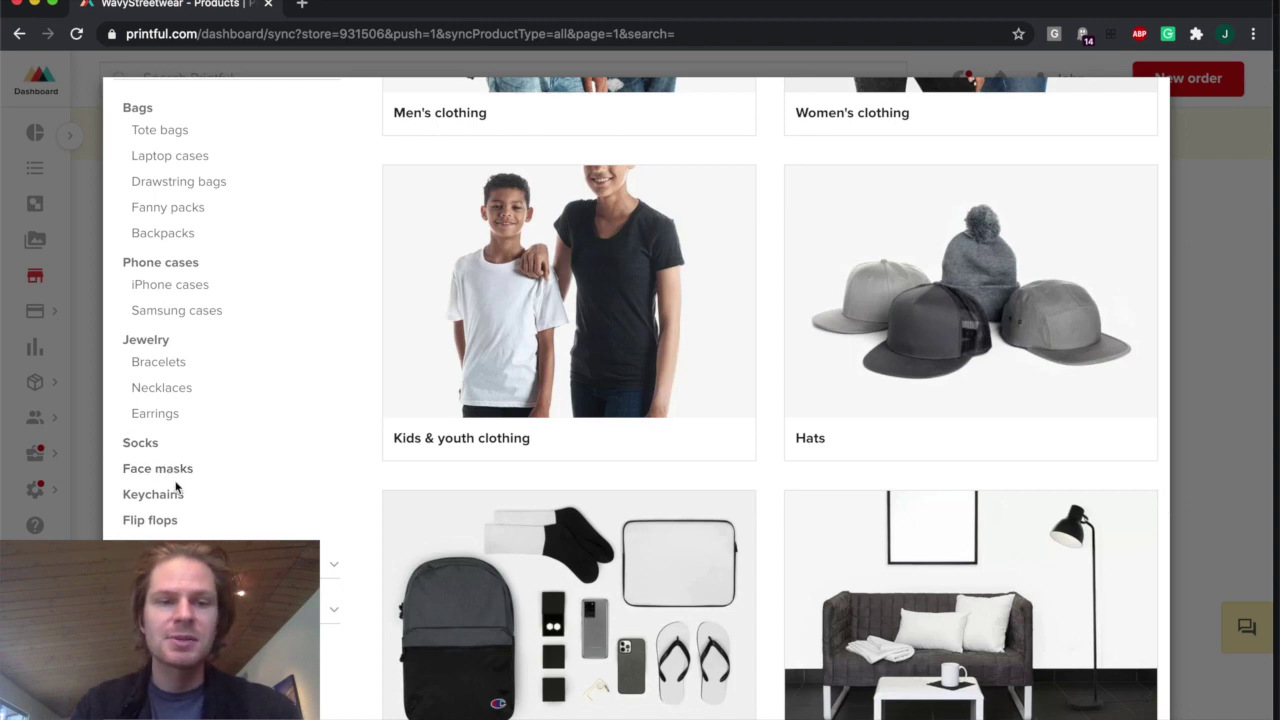
{"action": "scroll", "coordinate": [175, 520], "scroll_direction": "down", "scroll_amount": 3}
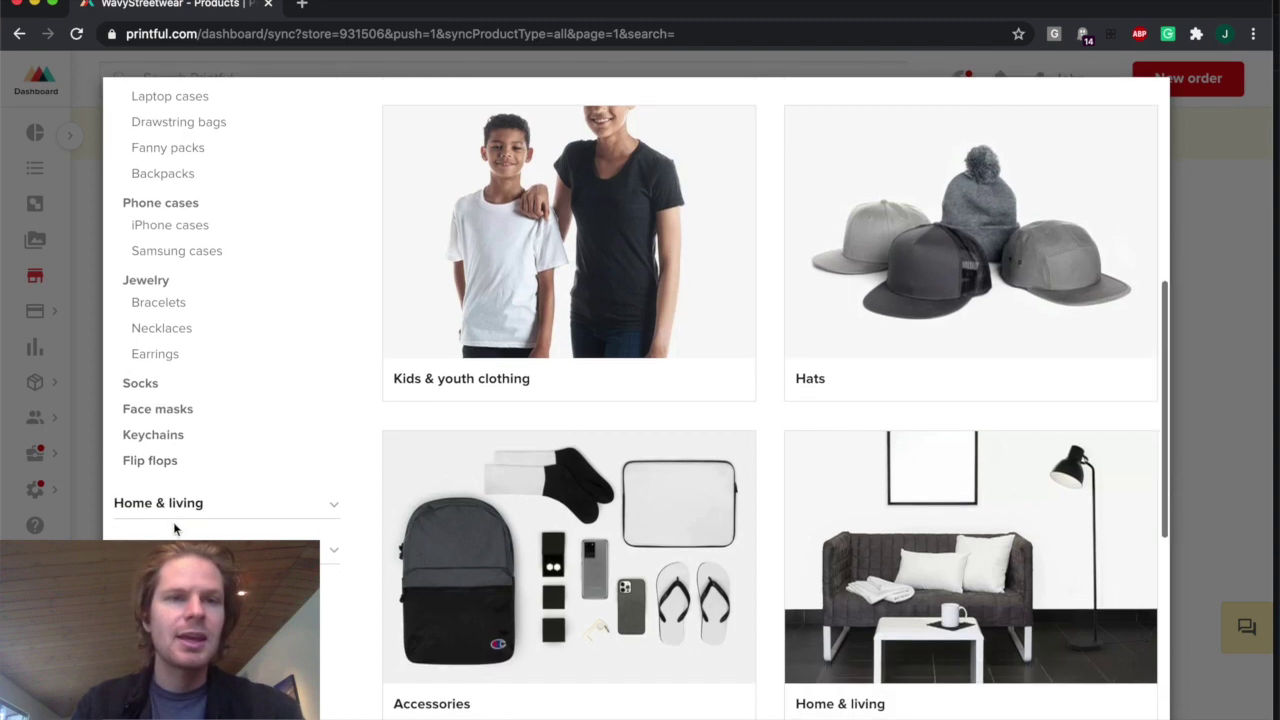
Expand Home & living, browse its product types, and return to the modal's top
{"action": "left_click", "coordinate": [210, 503]}
{"action": "scroll", "coordinate": [229, 397], "scroll_direction": "up", "scroll_amount": 2}
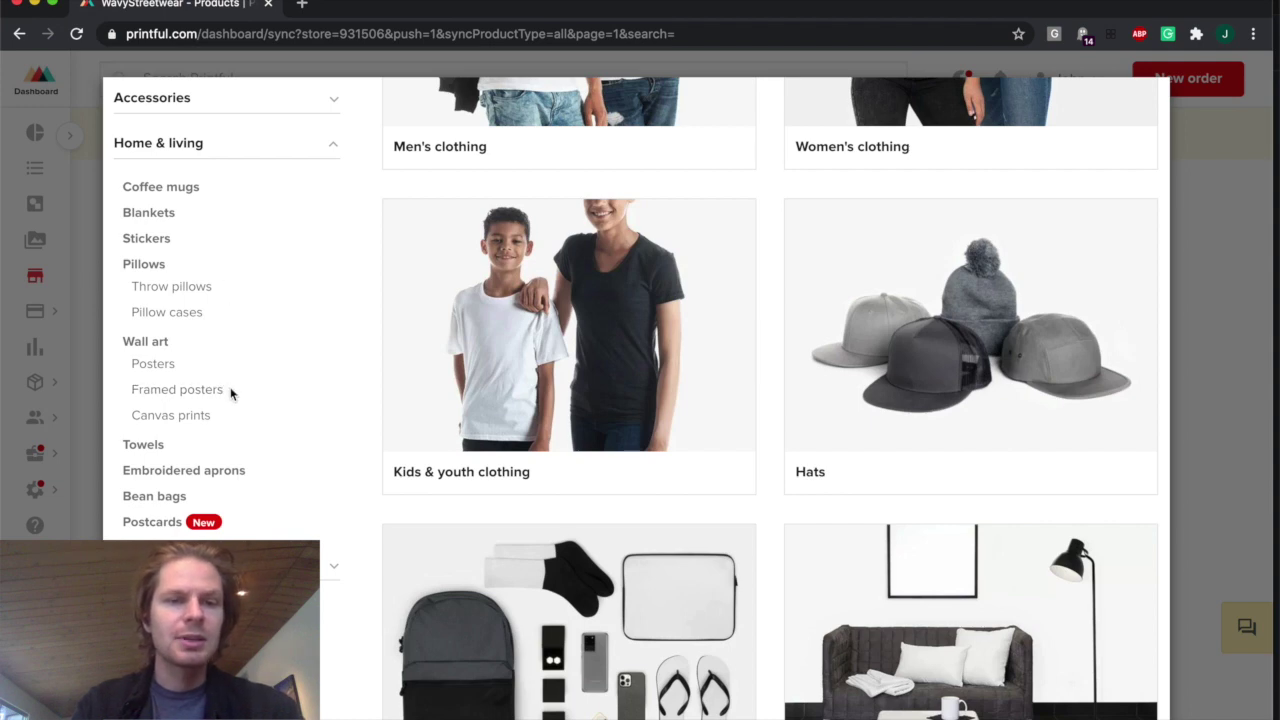
{"action": "scroll", "coordinate": [227, 402], "scroll_direction": "down", "scroll_amount": 1}
{"action": "scroll", "coordinate": [215, 425], "scroll_direction": "down", "scroll_amount": 1}
{"action": "scroll", "coordinate": [222, 460], "scroll_direction": "down", "scroll_amount": 2}
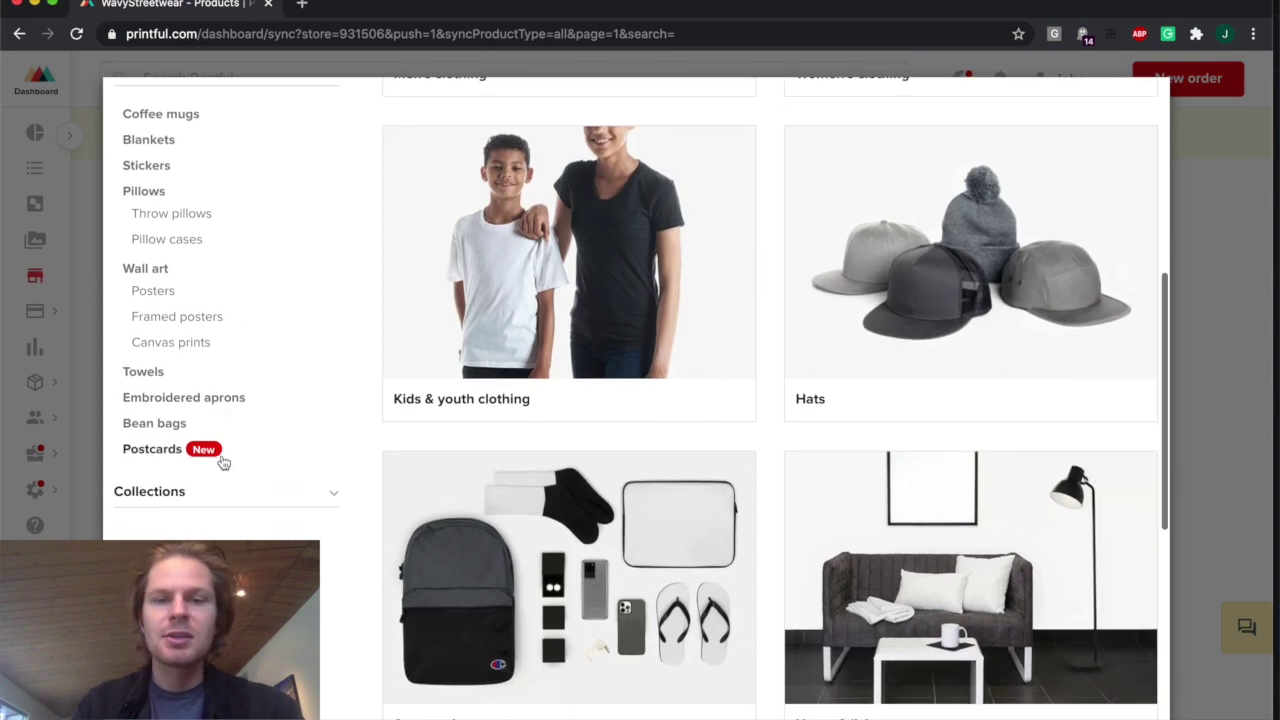
{"action": "scroll", "coordinate": [270, 472], "scroll_direction": "down", "scroll_amount": 2}
{"action": "scroll", "coordinate": [273, 466], "scroll_direction": "down", "scroll_amount": 2}
{"action": "scroll", "coordinate": [273, 466], "scroll_direction": "down", "scroll_amount": 1}
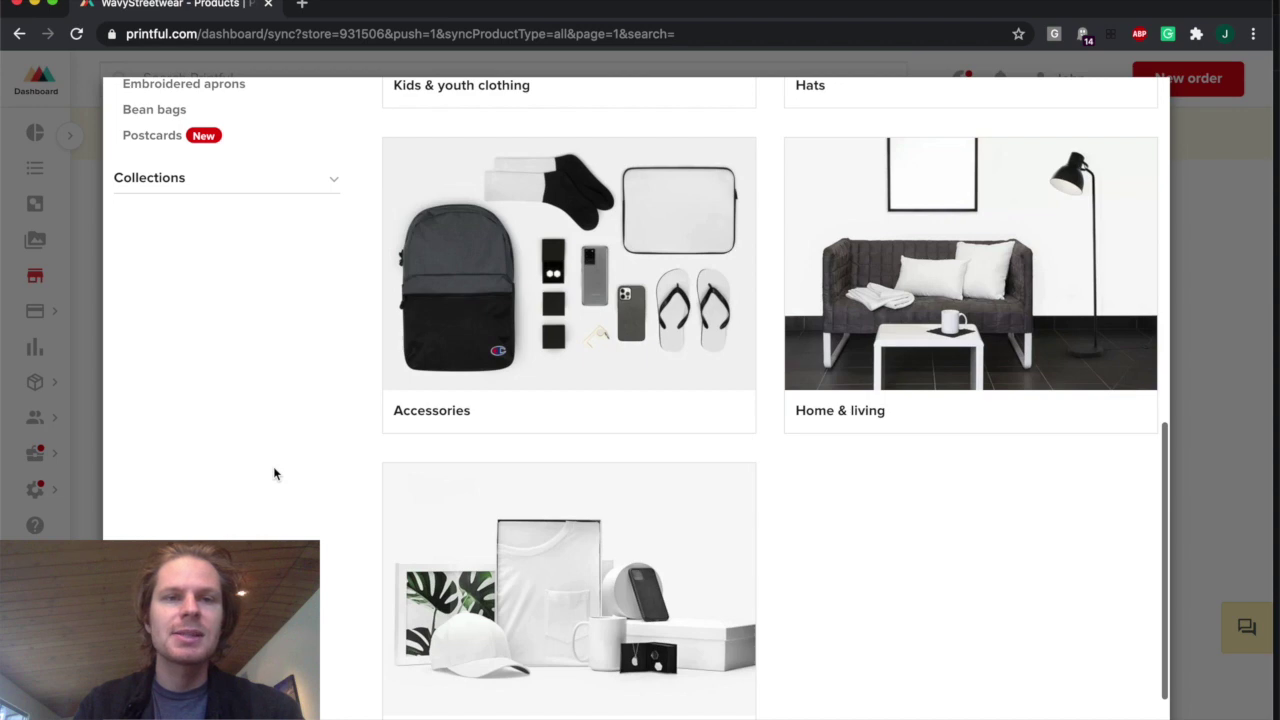
{"action": "scroll", "coordinate": [273, 466], "scroll_direction": "up", "scroll_amount": 10}
{"action": "scroll", "coordinate": [273, 470], "scroll_direction": "up", "scroll_amount": 2}
{"action": "scroll", "coordinate": [273, 470], "scroll_direction": "up", "scroll_amount": 2}
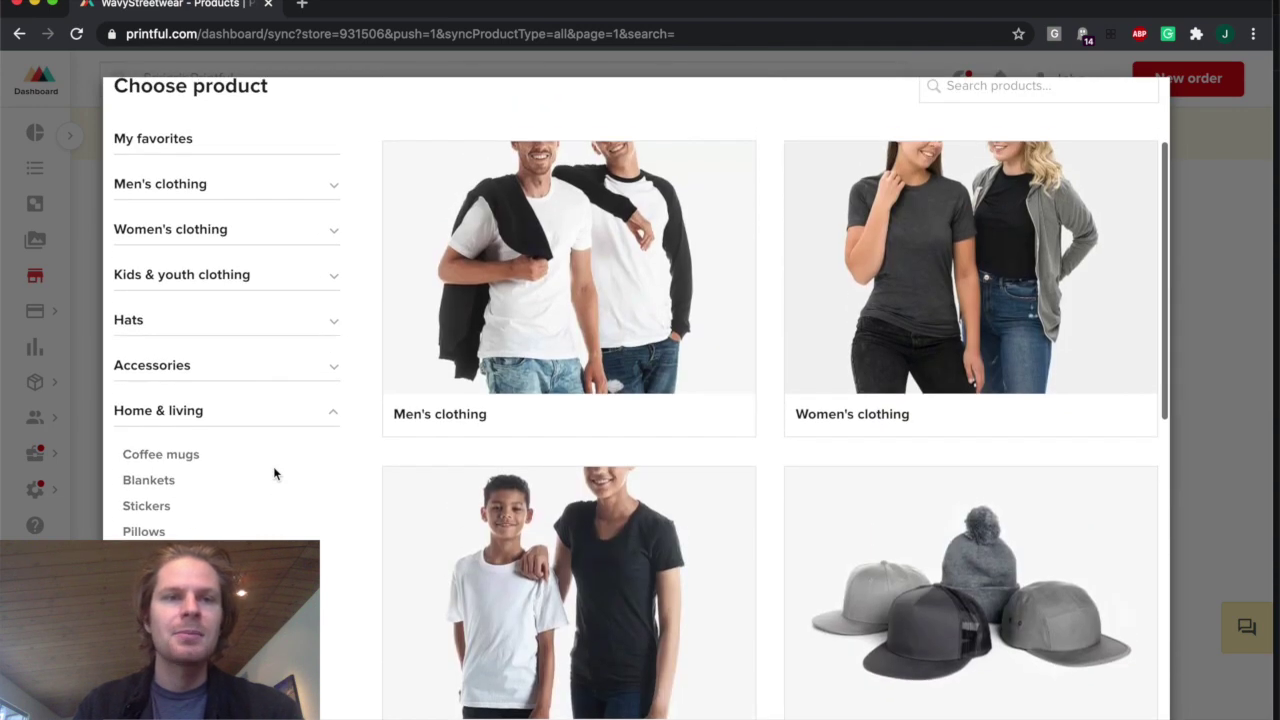
{"action": "scroll", "coordinate": [273, 466], "scroll_direction": "up", "scroll_amount": 1}
{"action": "scroll", "coordinate": [273, 466], "scroll_direction": "up", "scroll_amount": 1}
{"action": "scroll", "coordinate": [274, 470], "scroll_direction": "up", "scroll_amount": 1}
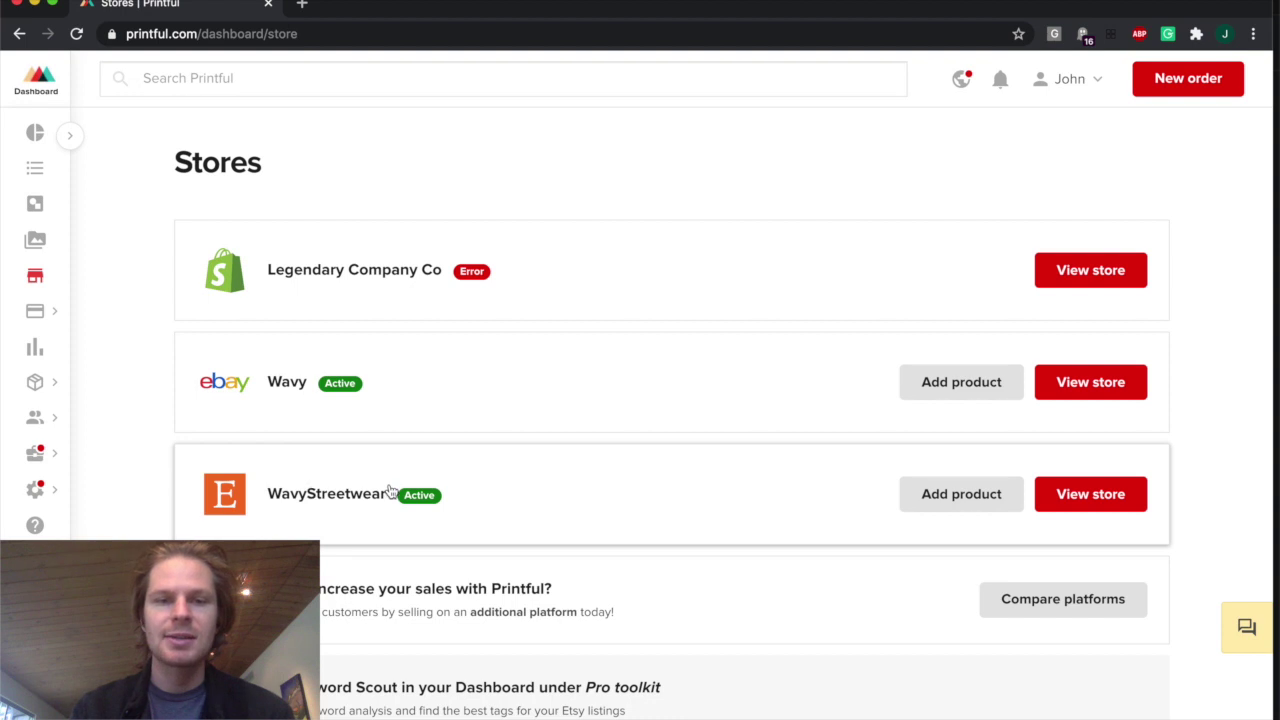
Scroll down the Stores page to the new-store methods: platform, ShipStation, or manual/API
{"action": "scroll", "coordinate": [420, 505], "scroll_direction": "down", "scroll_amount": 1}
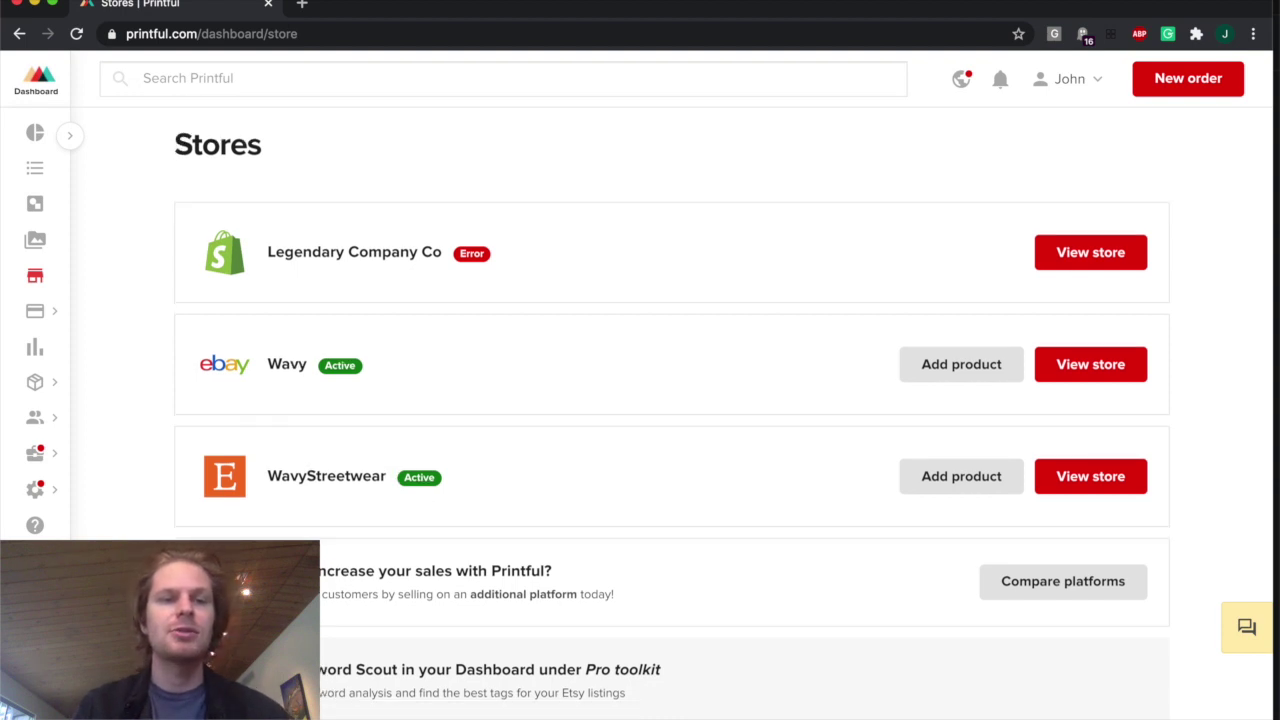
{"action": "scroll", "coordinate": [670, 400], "scroll_direction": "down", "scroll_amount": 1}
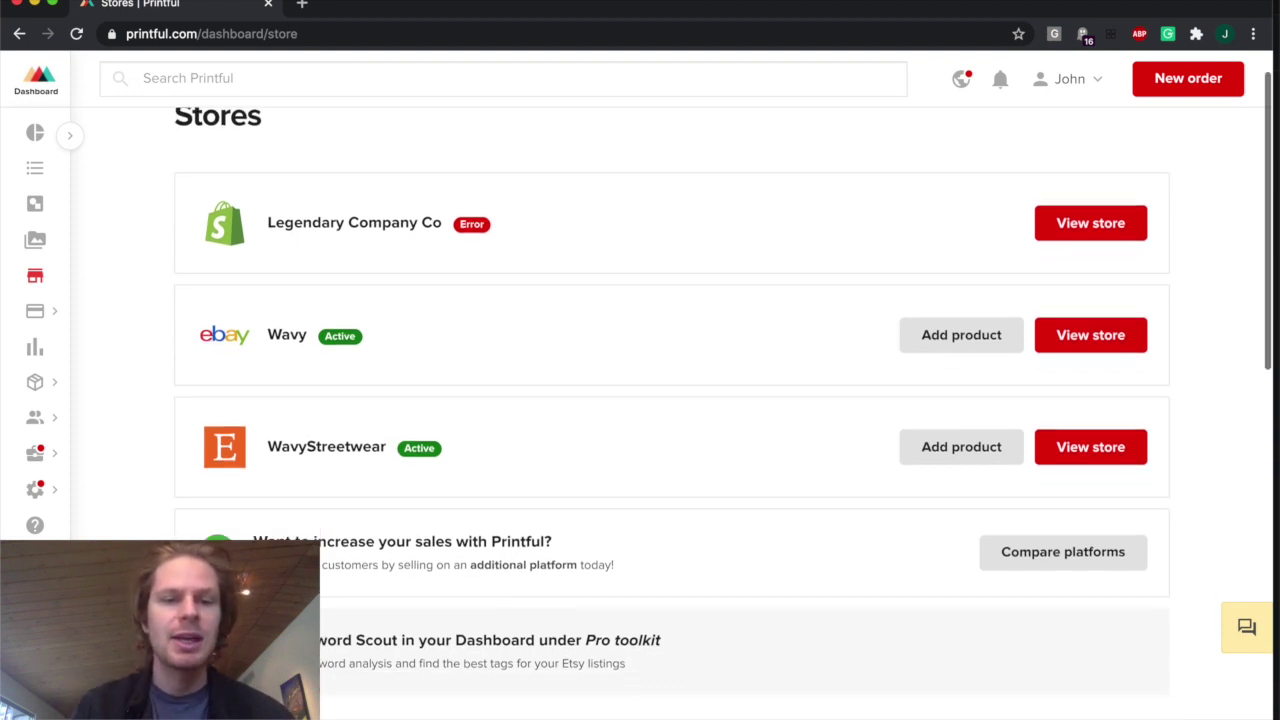
{"action": "scroll", "coordinate": [670, 400], "scroll_direction": "down", "scroll_amount": 1}
{"action": "scroll", "coordinate": [670, 400], "scroll_direction": "down", "scroll_amount": 2}
{"action": "scroll", "coordinate": [670, 400], "scroll_direction": "down", "scroll_amount": 2}
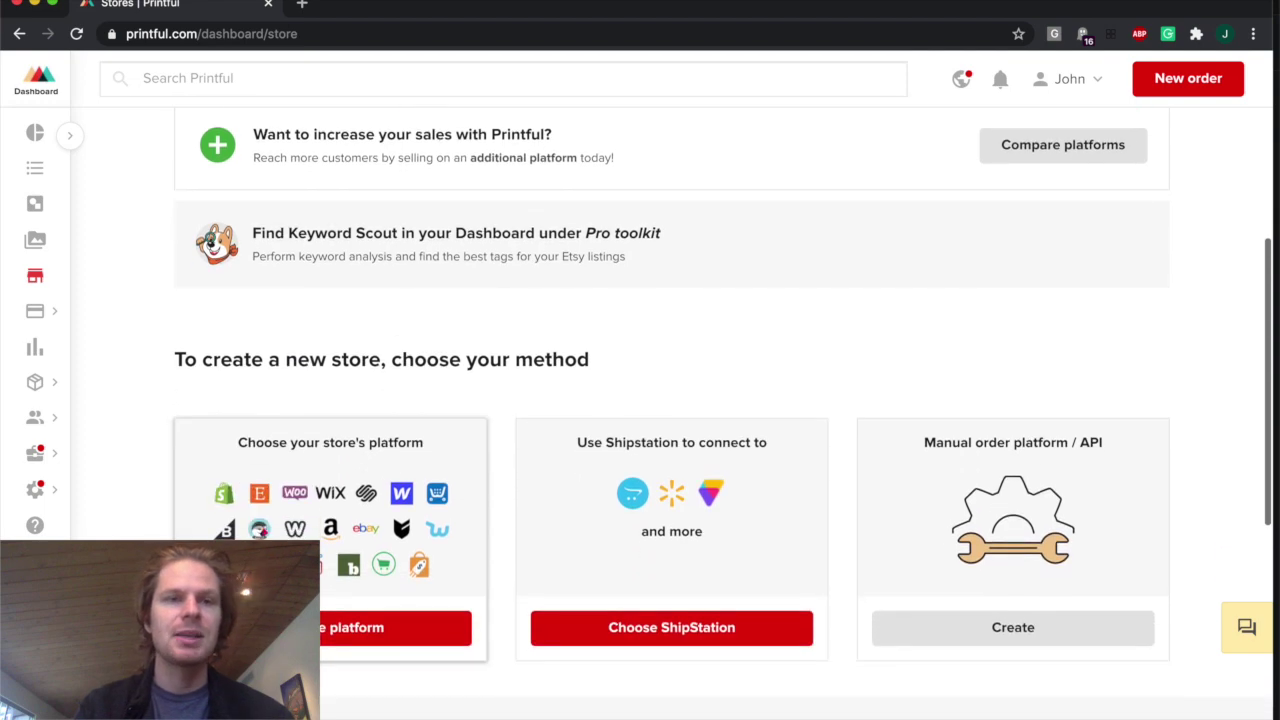
Choose Etsy as the platform and scroll its connect page to reach Etsy's authorization
{"action": "left_click", "coordinate": [330, 627]}
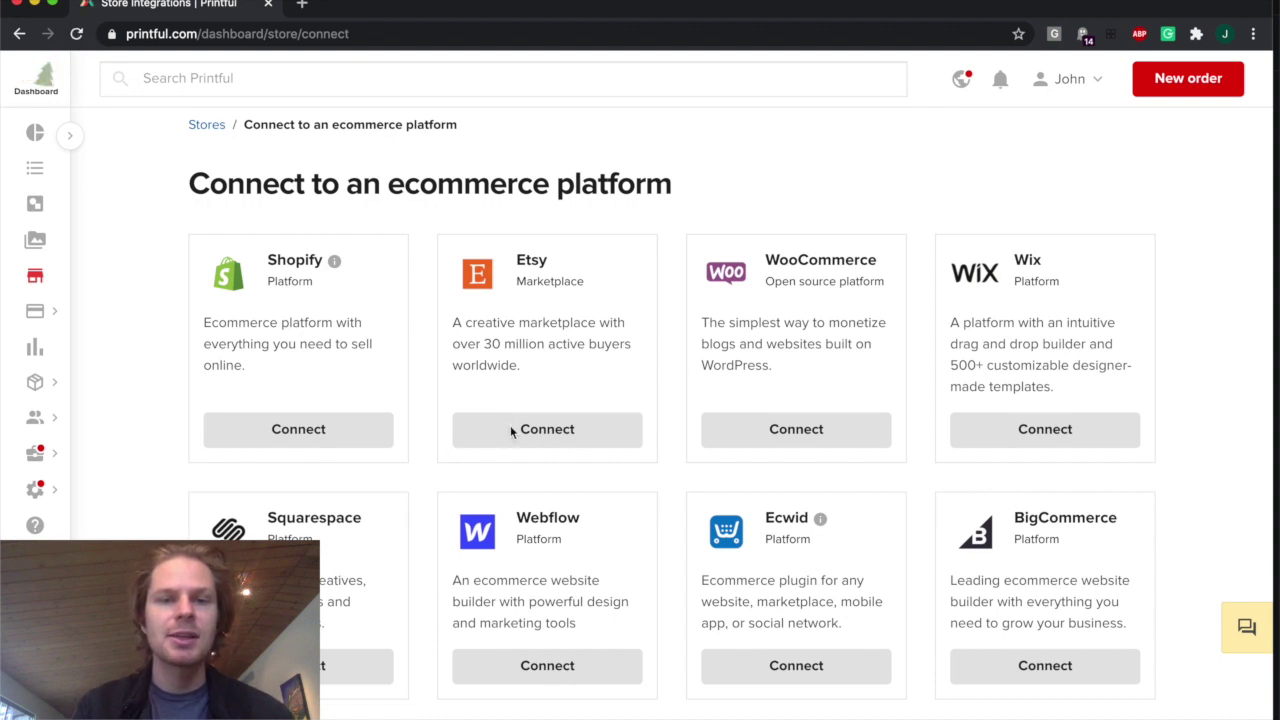
{"action": "left_click", "coordinate": [541, 432]}
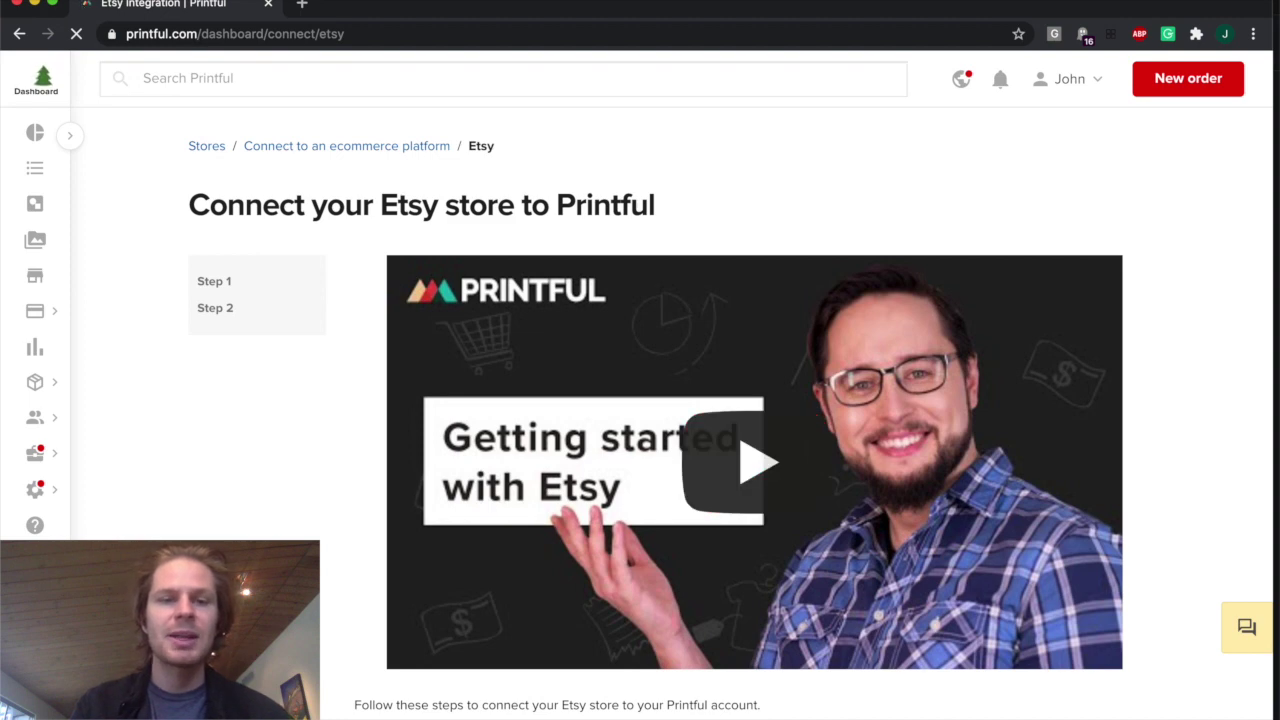
{"action": "scroll", "coordinate": [730, 400], "scroll_direction": "down", "scroll_amount": 1}
{"action": "scroll", "coordinate": [730, 400], "scroll_direction": "down", "scroll_amount": 1}
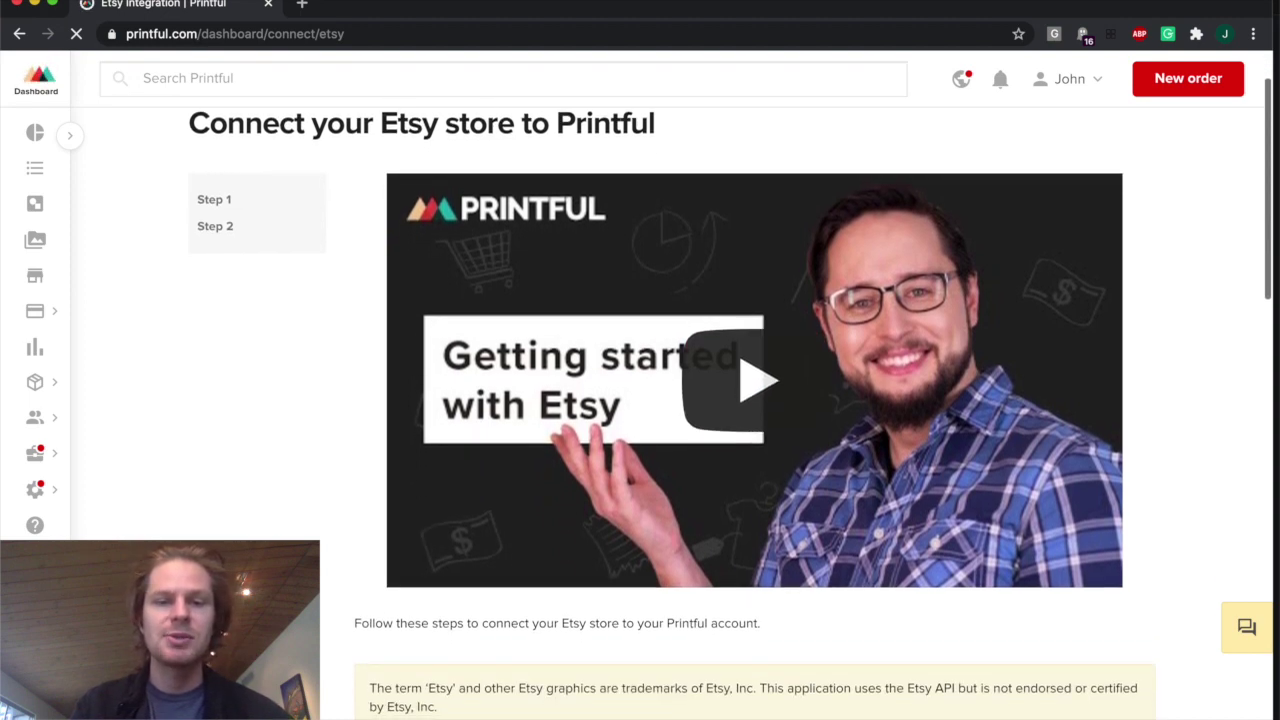
{"action": "scroll", "coordinate": [730, 400], "scroll_direction": "down", "scroll_amount": 1}
{"action": "scroll", "coordinate": [730, 400], "scroll_direction": "down", "scroll_amount": 1}
{"action": "scroll", "coordinate": [730, 400], "scroll_direction": "down", "scroll_amount": 2}
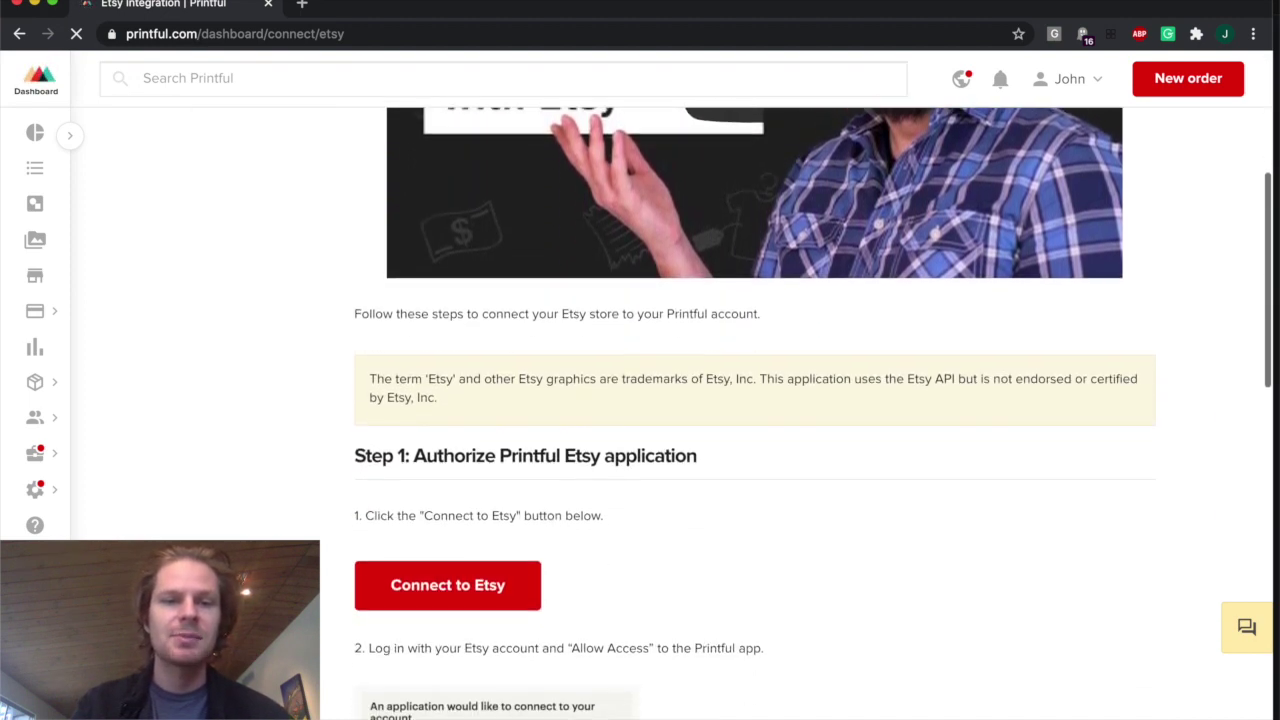
{"action": "scroll", "coordinate": [730, 400], "scroll_direction": "down", "scroll_amount": 2}
{"action": "scroll", "coordinate": [400, 385], "scroll_direction": "down", "scroll_amount": 1}
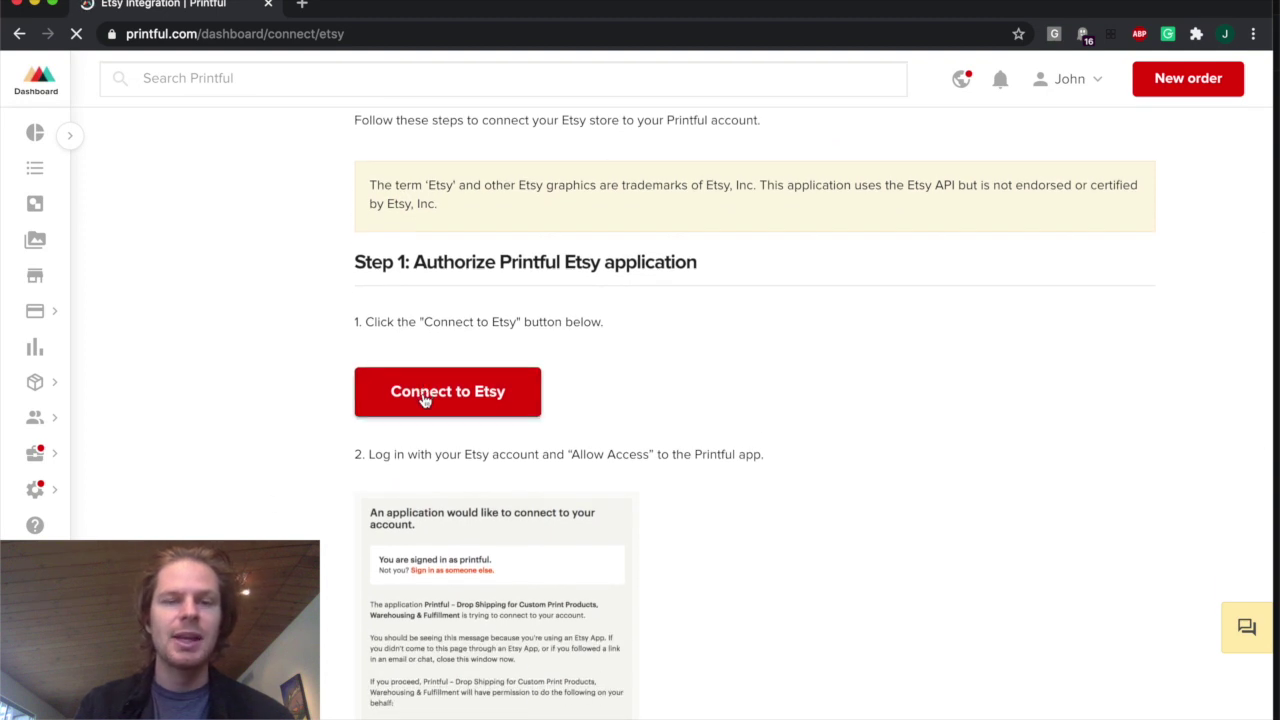
{"action": "scroll", "coordinate": [422, 397], "scroll_direction": "down", "scroll_amount": 1}
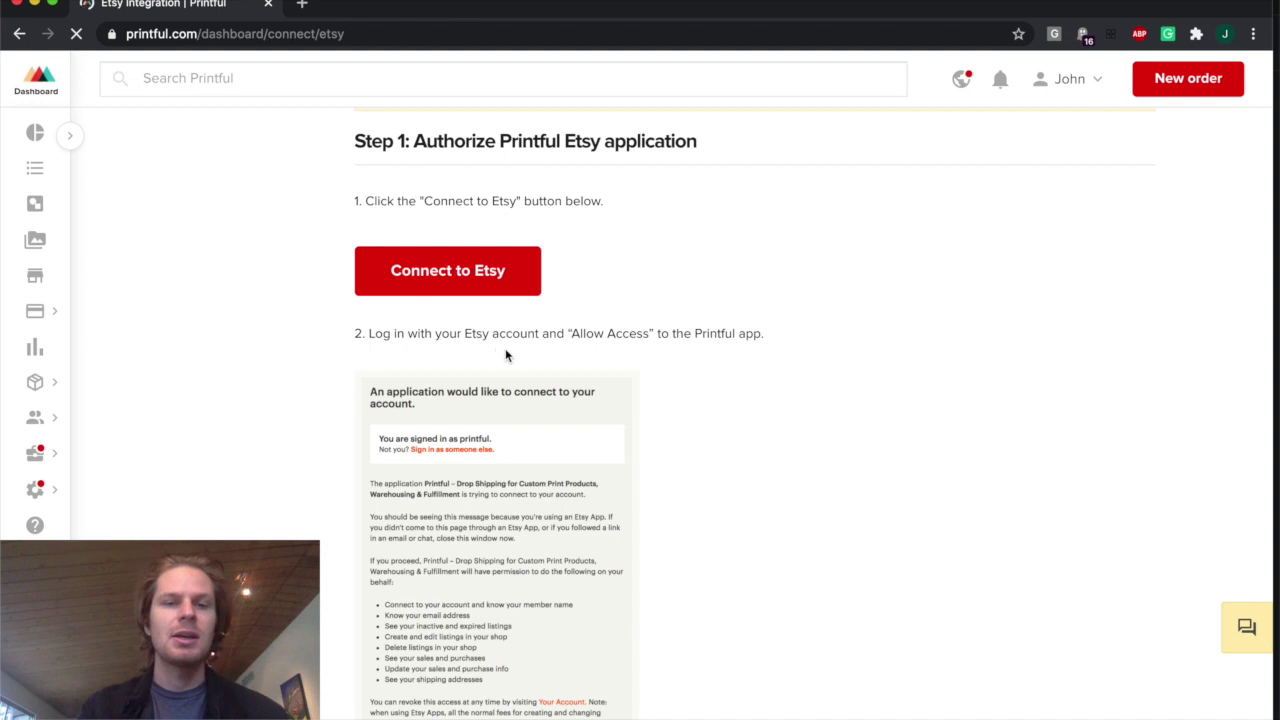
{"action": "scroll", "coordinate": [431, 458], "scroll_direction": "down", "scroll_amount": 1}
{"action": "scroll", "coordinate": [431, 458], "scroll_direction": "up", "scroll_amount": 1}
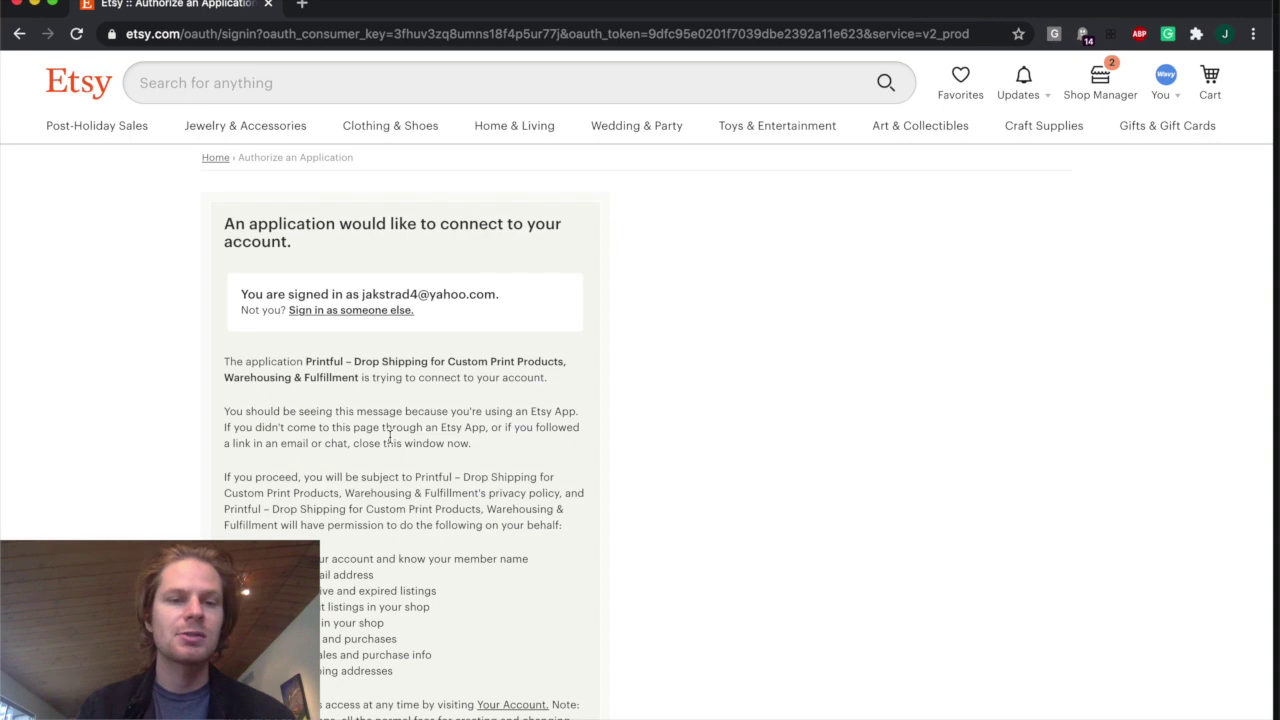
Back out of Etsy's authorization page to the Printful connect page, then return to Stores
{"action": "scroll", "coordinate": [389, 437], "scroll_direction": "down", "scroll_amount": 5}
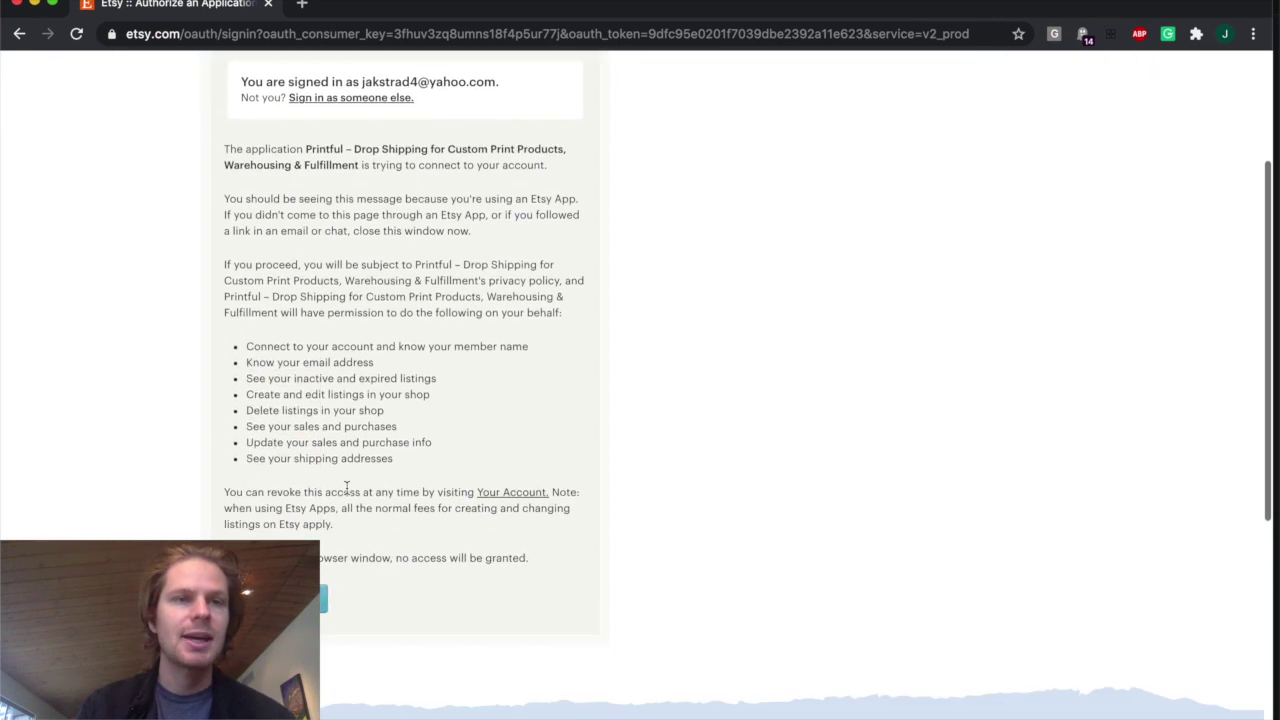
{"action": "key", "text": "alt+Left"}
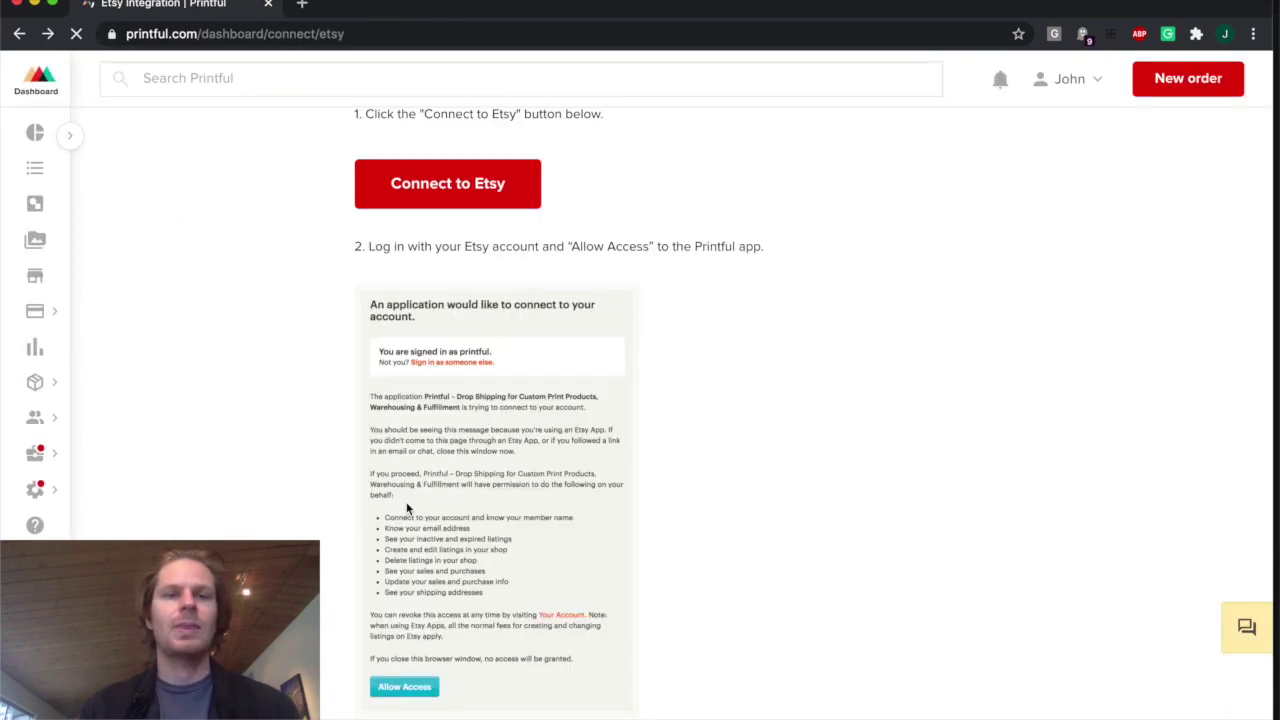
{"action": "scroll", "coordinate": [407, 508], "scroll_direction": "down", "scroll_amount": 2}
{"action": "scroll", "coordinate": [407, 508], "scroll_direction": "down", "scroll_amount": 2}
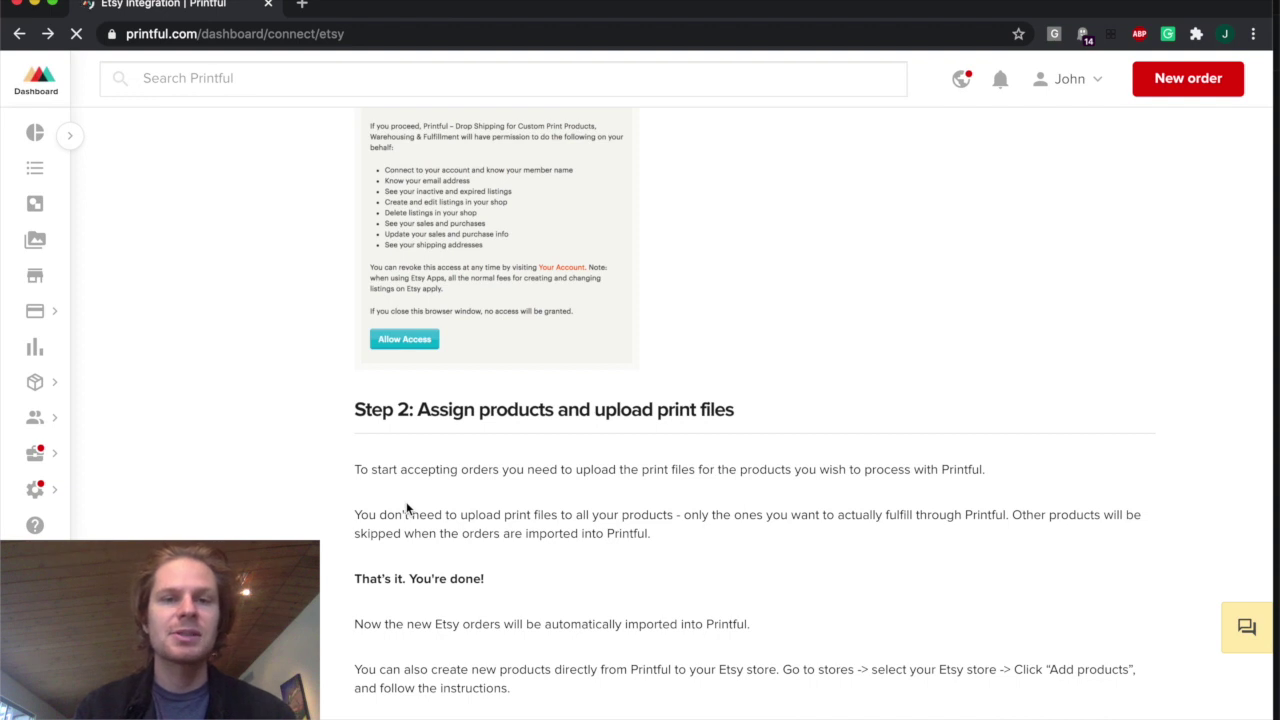
{"action": "scroll", "coordinate": [407, 508], "scroll_direction": "down", "scroll_amount": 2}
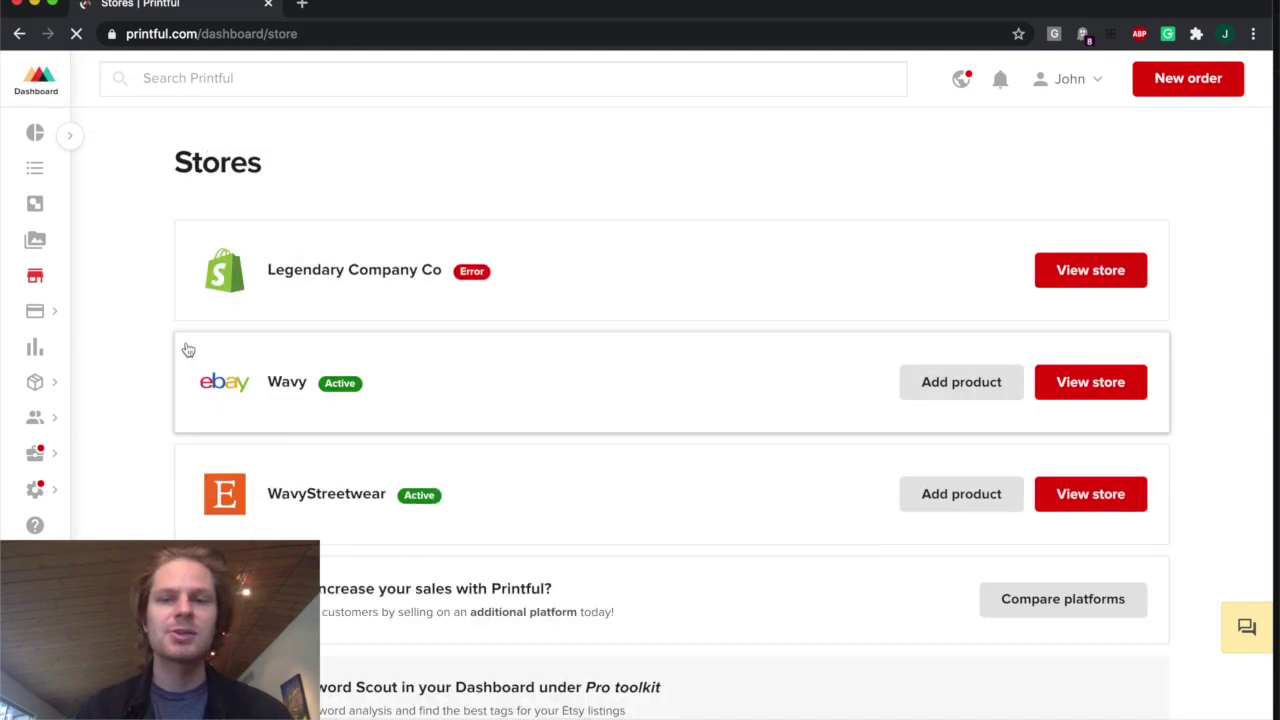
{"action": "scroll", "coordinate": [180, 497], "scroll_direction": "down", "scroll_amount": 1}
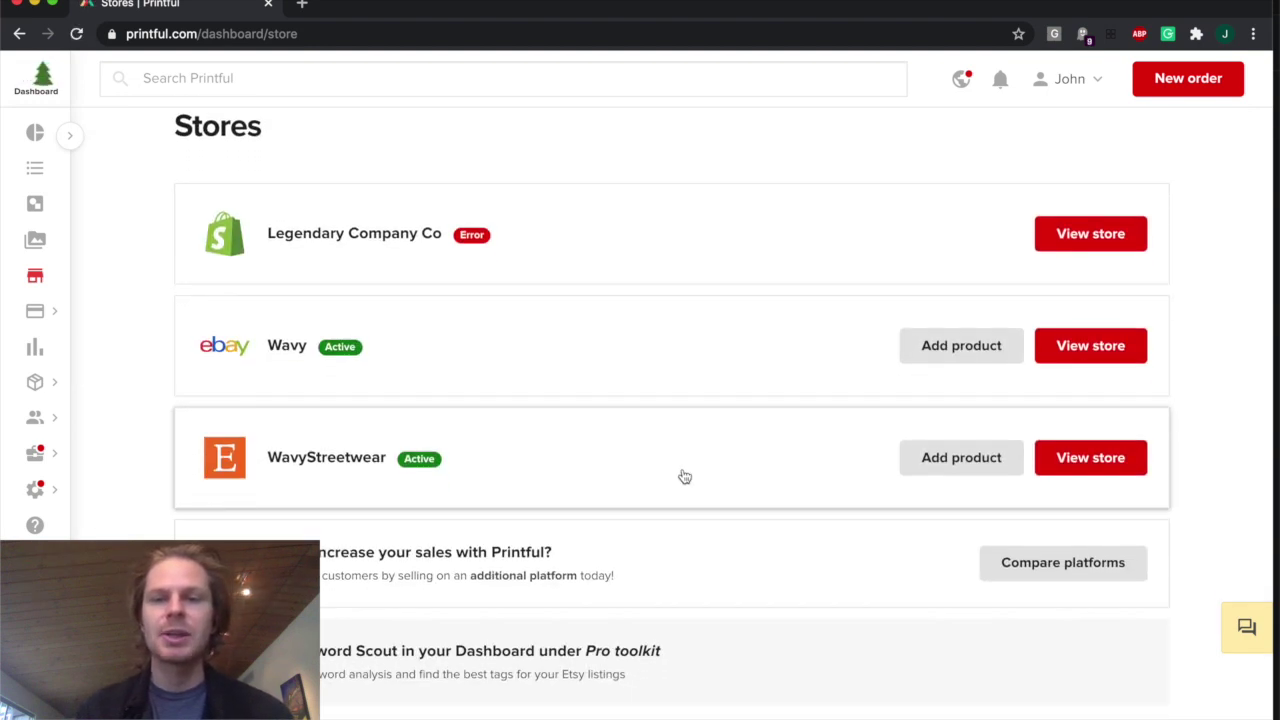
Add a product to WavyStreetwear and browse all 40 men's shirts in the catalogue
{"action": "left_click", "coordinate": [963, 467]}
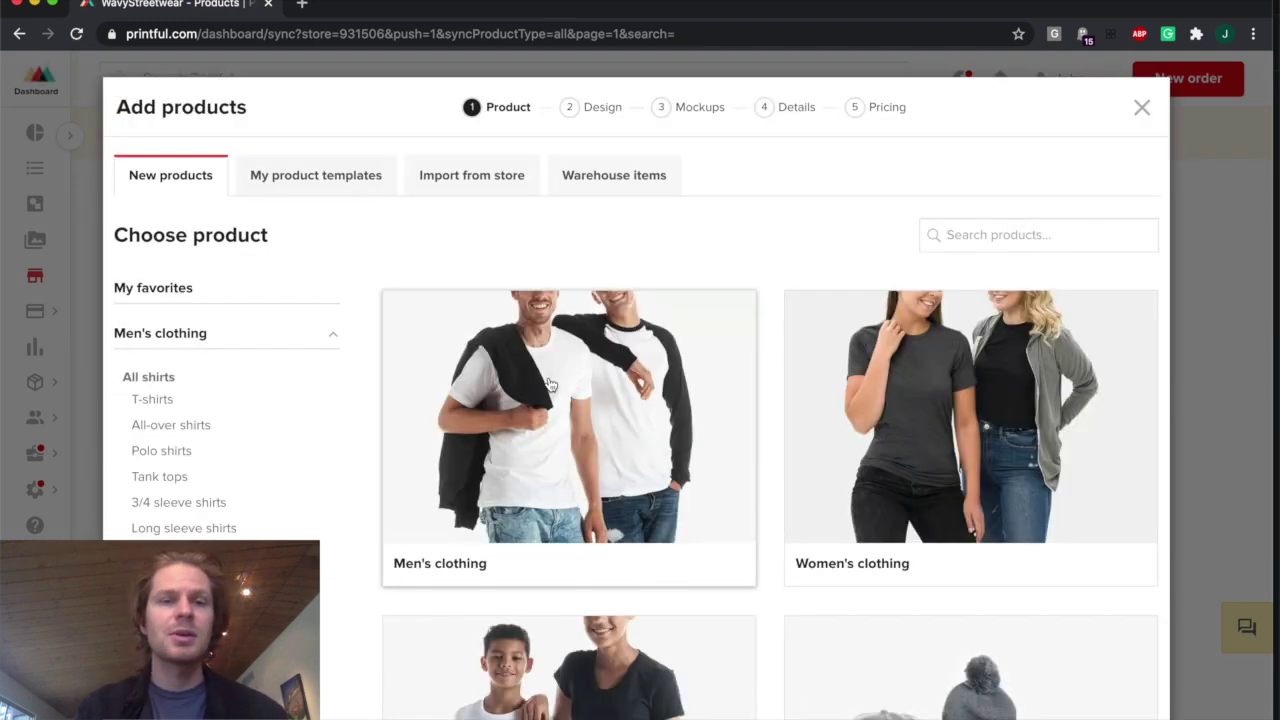
{"action": "left_click", "coordinate": [549, 402]}
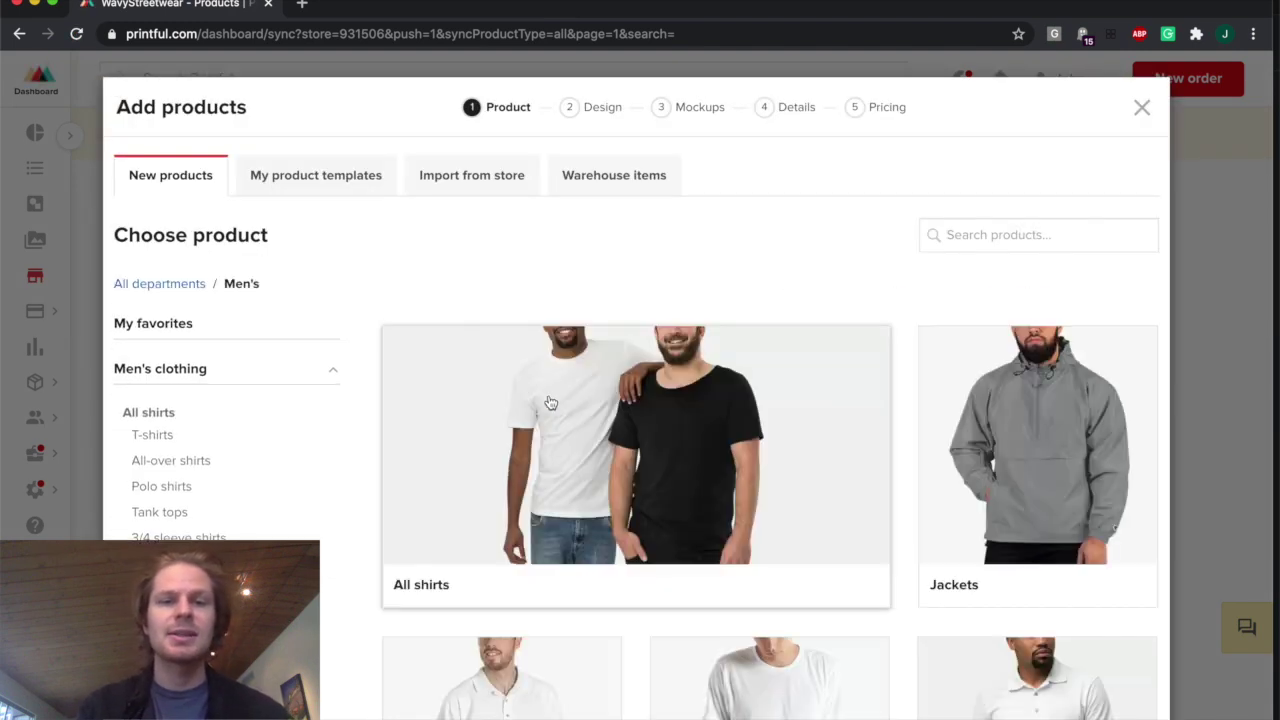
{"action": "scroll", "coordinate": [549, 402], "scroll_direction": "down", "scroll_amount": 2}
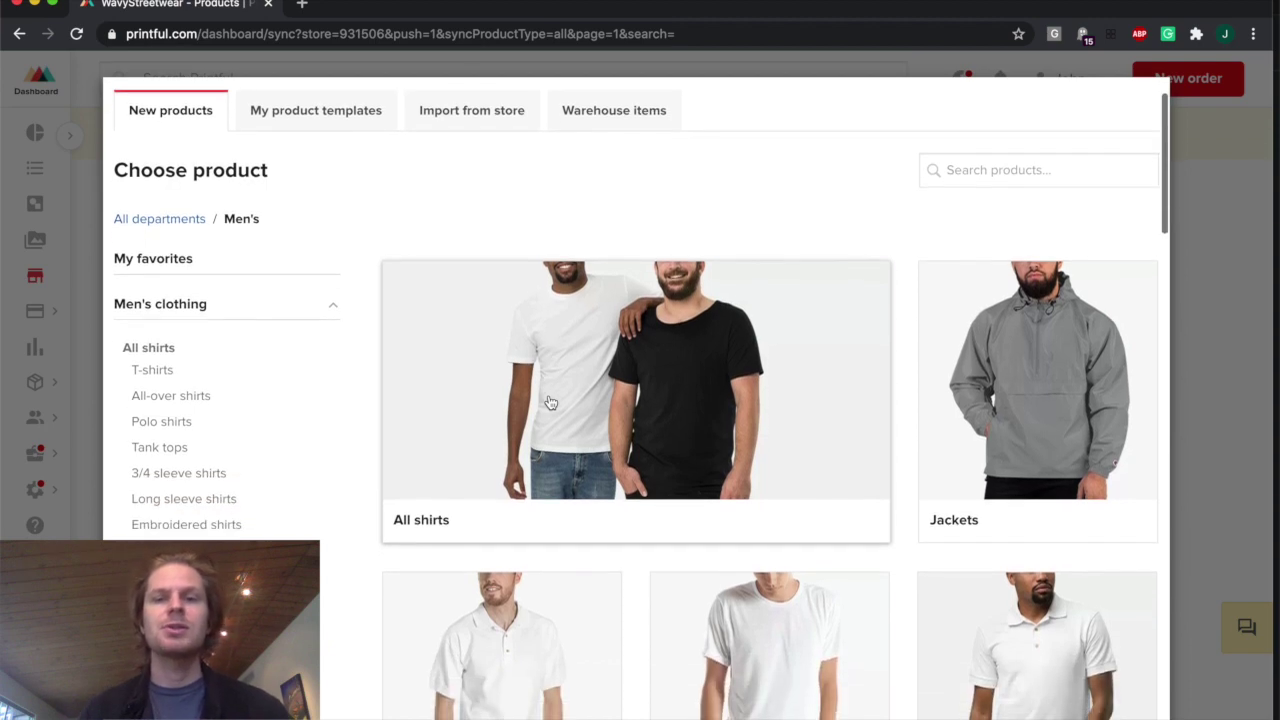
{"action": "scroll", "coordinate": [549, 402], "scroll_direction": "down", "scroll_amount": 1}
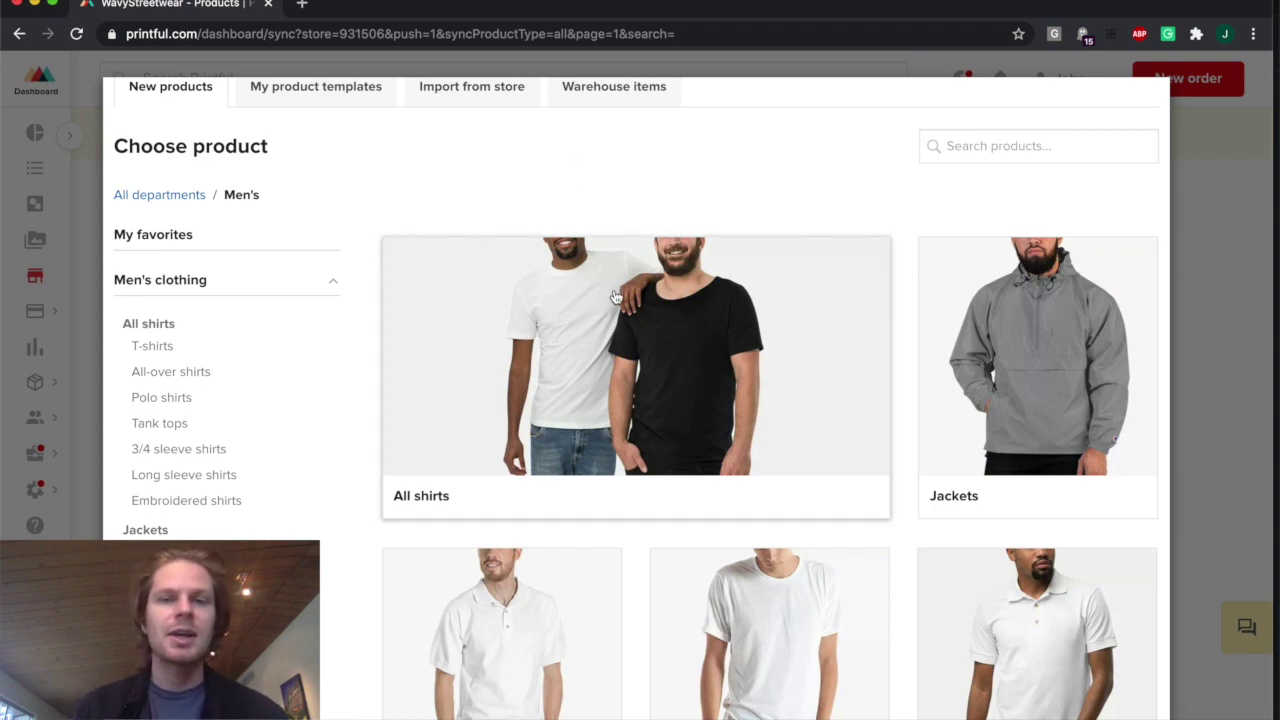
{"action": "left_click", "coordinate": [615, 384]}
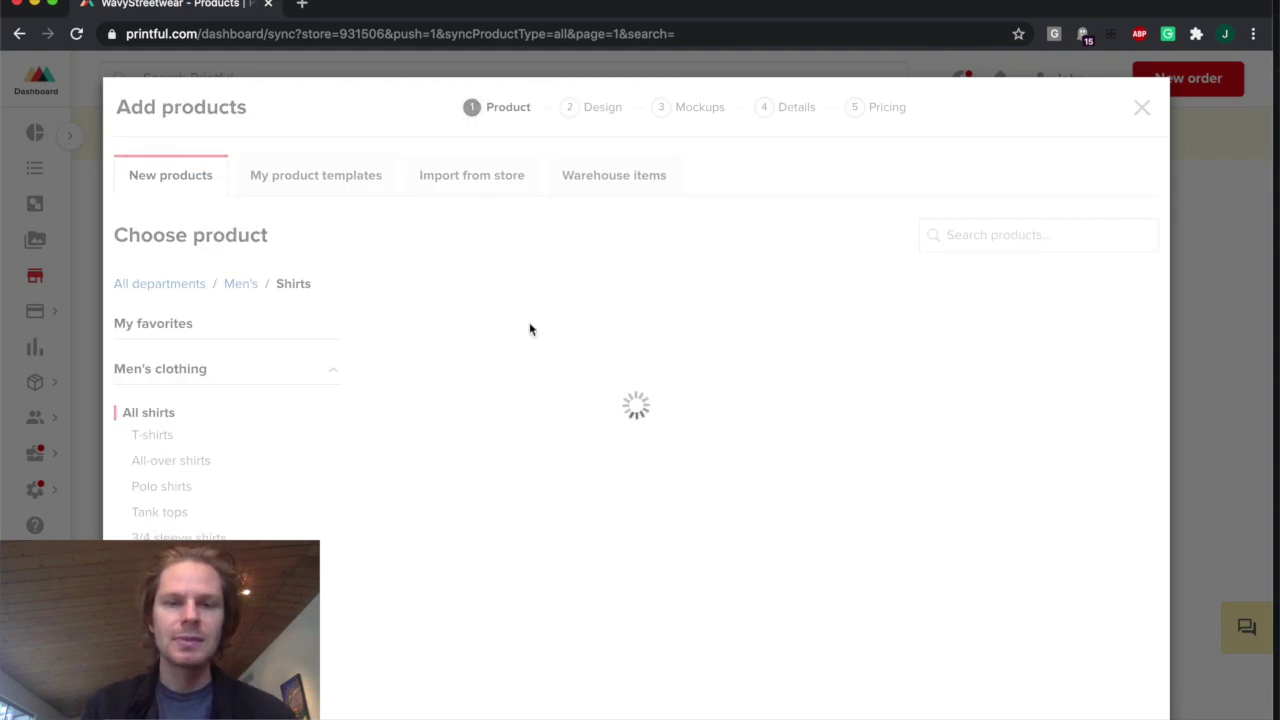
{"action": "scroll", "coordinate": [520, 350], "scroll_direction": "down", "scroll_amount": 3}
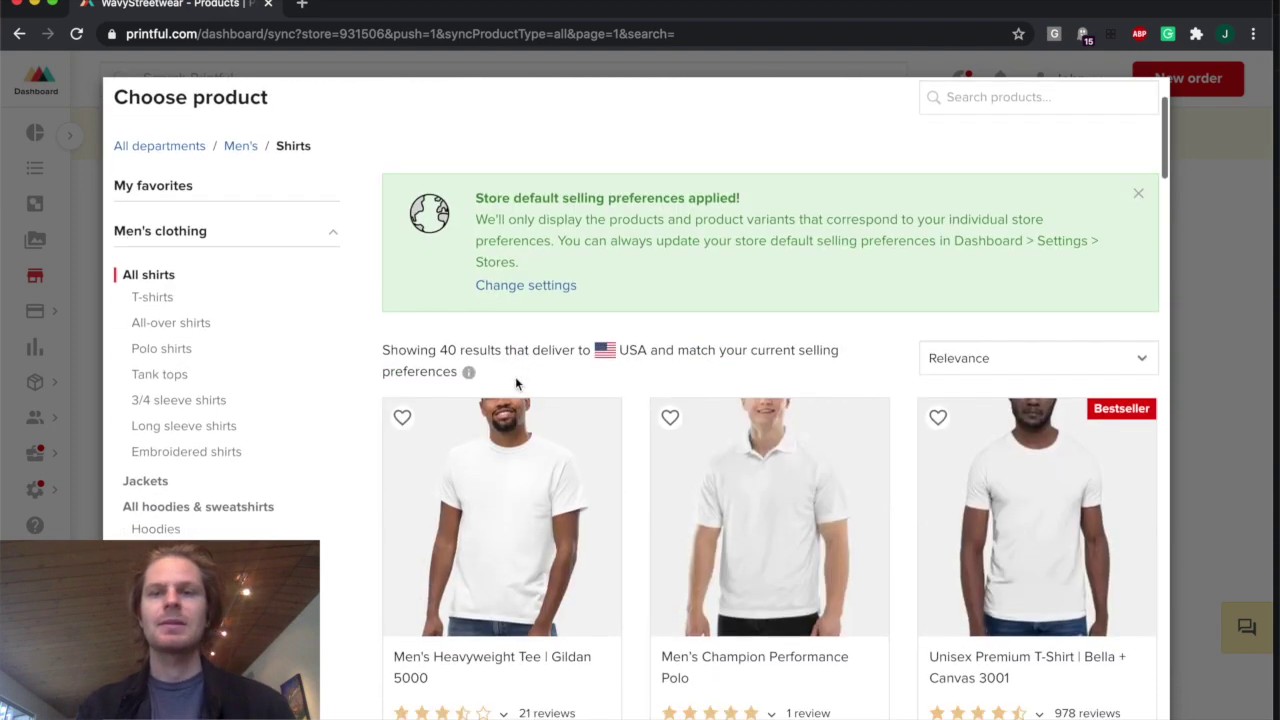
{"action": "scroll", "coordinate": [515, 376], "scroll_direction": "down", "scroll_amount": 3}
{"action": "scroll", "coordinate": [517, 385], "scroll_direction": "down", "scroll_amount": 1}
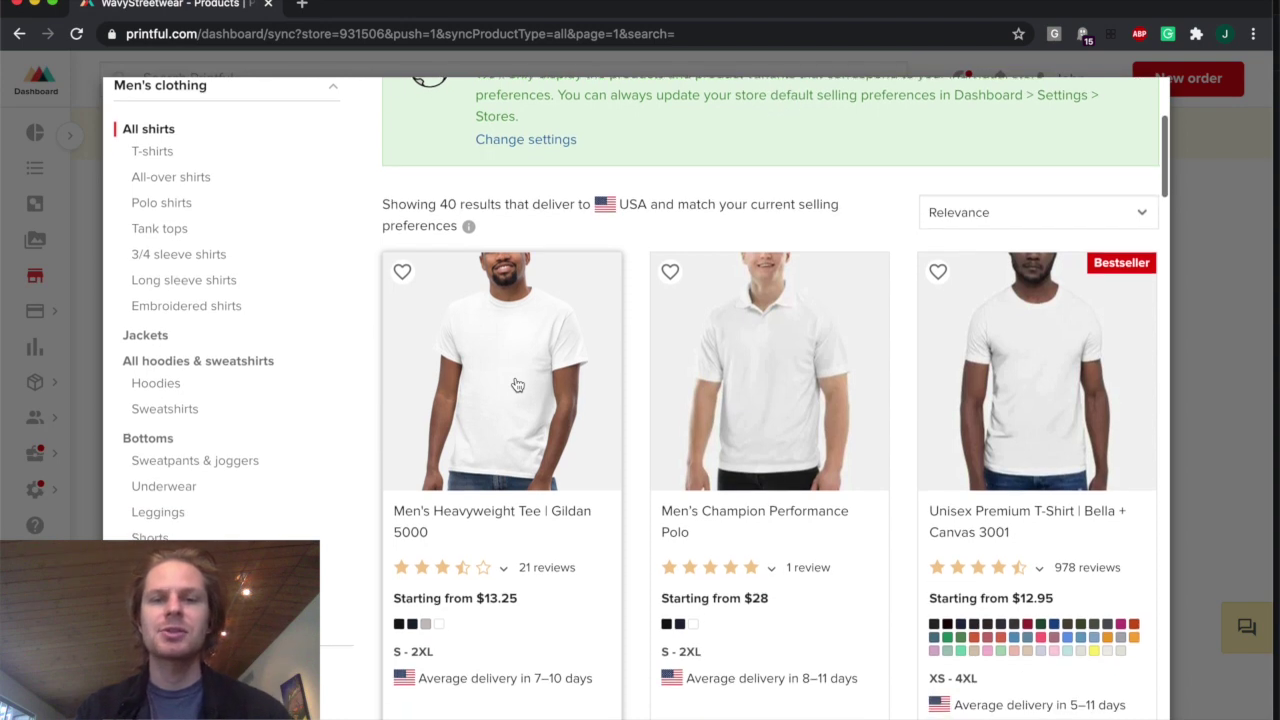
{"action": "scroll", "coordinate": [517, 385], "scroll_direction": "down", "scroll_amount": 1}
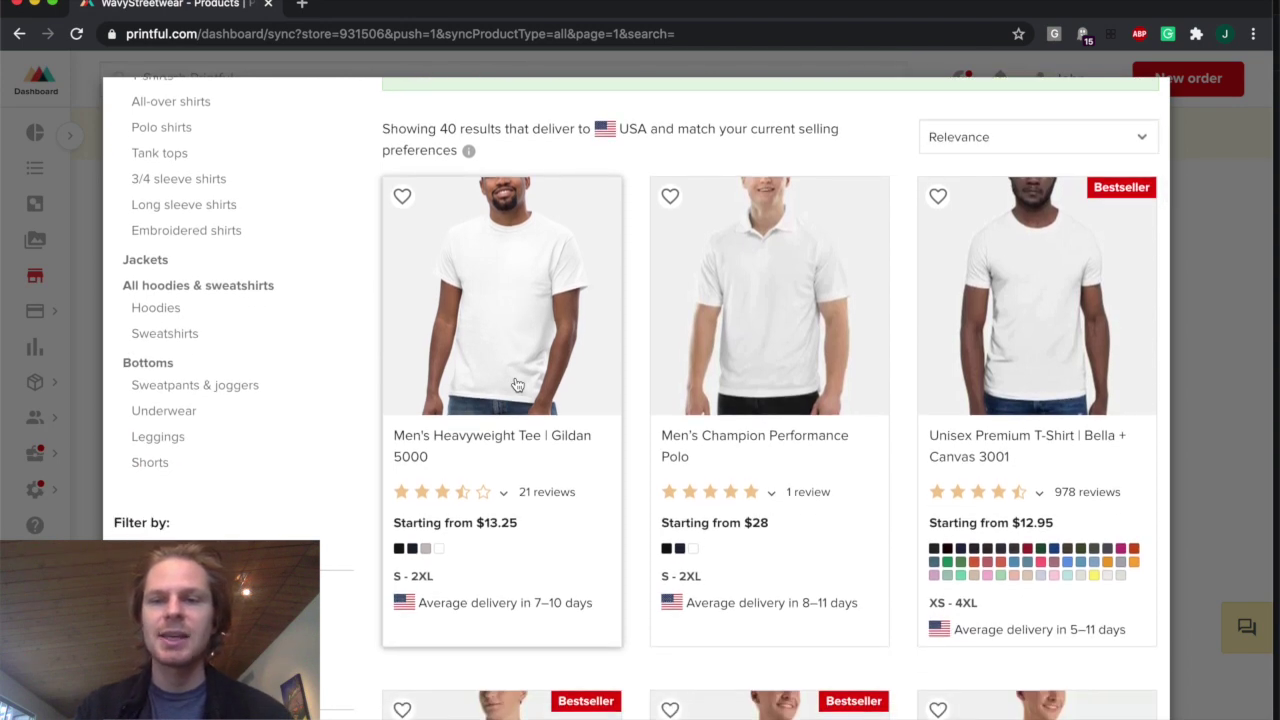
Choose the Bella + Canvas 3001 tee and add an 'Etsy' text layer to the front
{"action": "left_click", "coordinate": [1066, 568]}
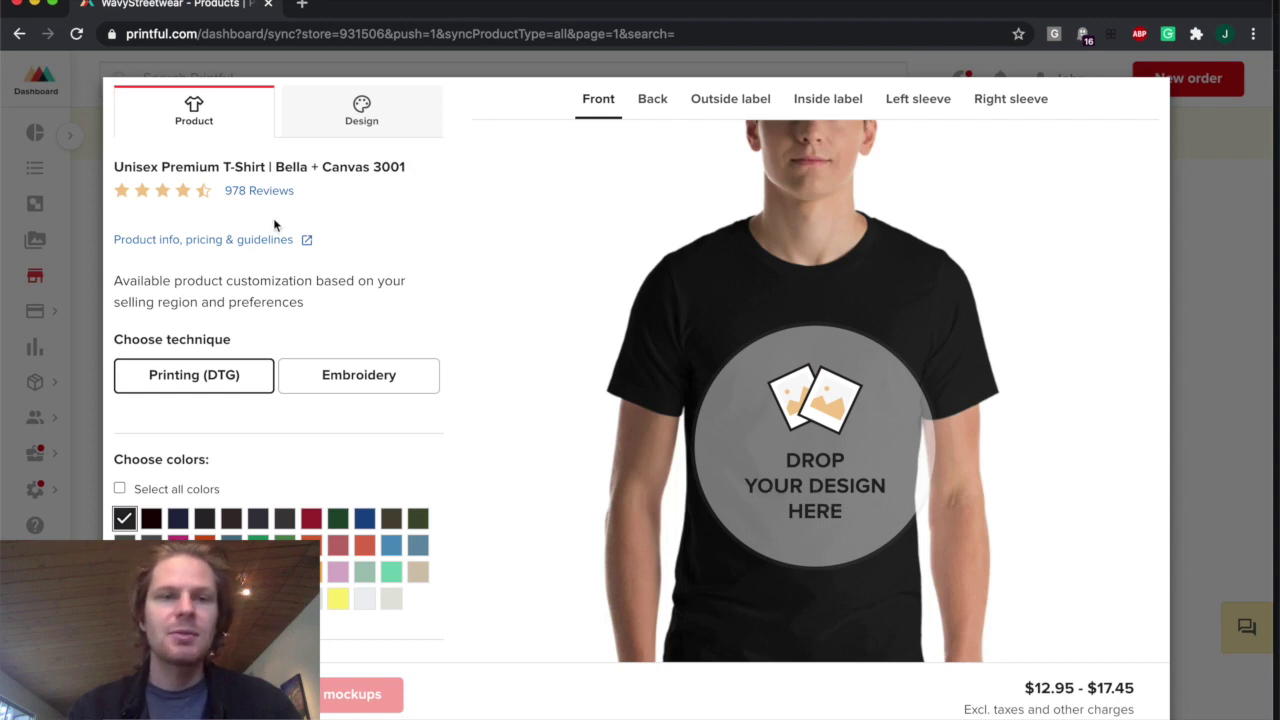
{"action": "scroll", "coordinate": [405, 240], "scroll_direction": "up", "scroll_amount": 1}
{"action": "scroll", "coordinate": [405, 240], "scroll_direction": "up", "scroll_amount": 1}
{"action": "scroll", "coordinate": [405, 240], "scroll_direction": "up", "scroll_amount": 1}
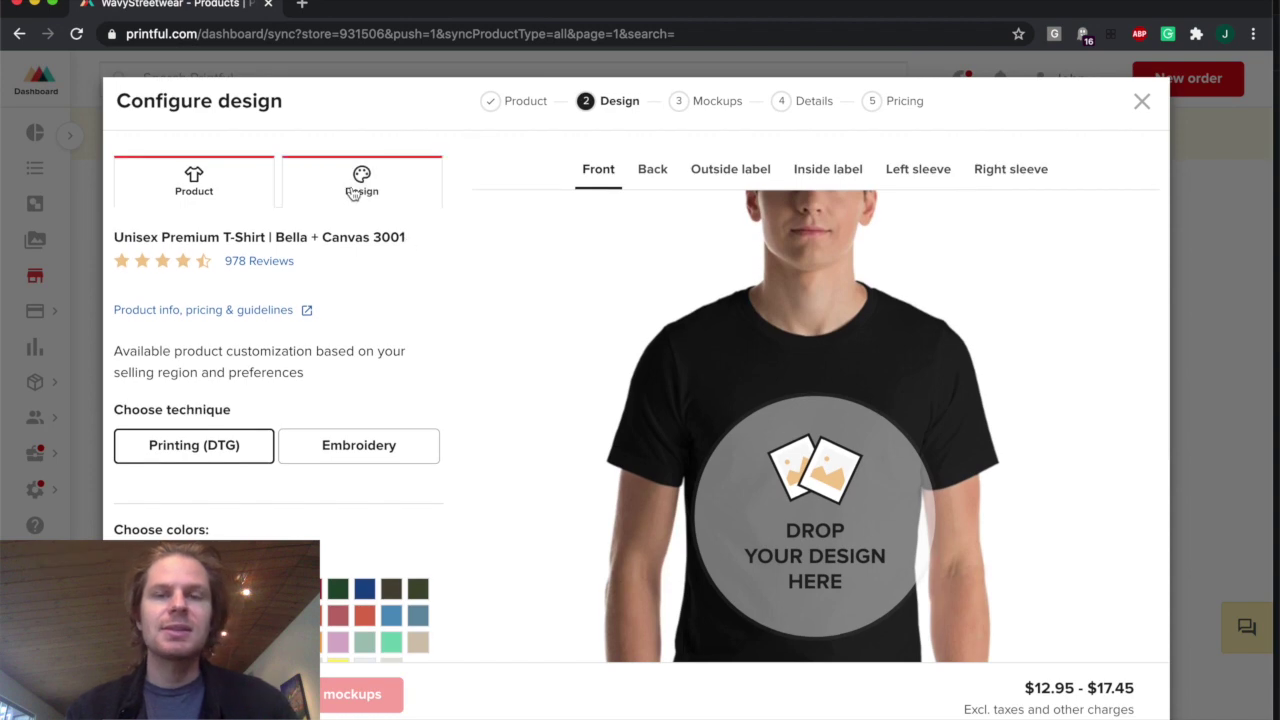
{"action": "left_click", "coordinate": [400, 185]}
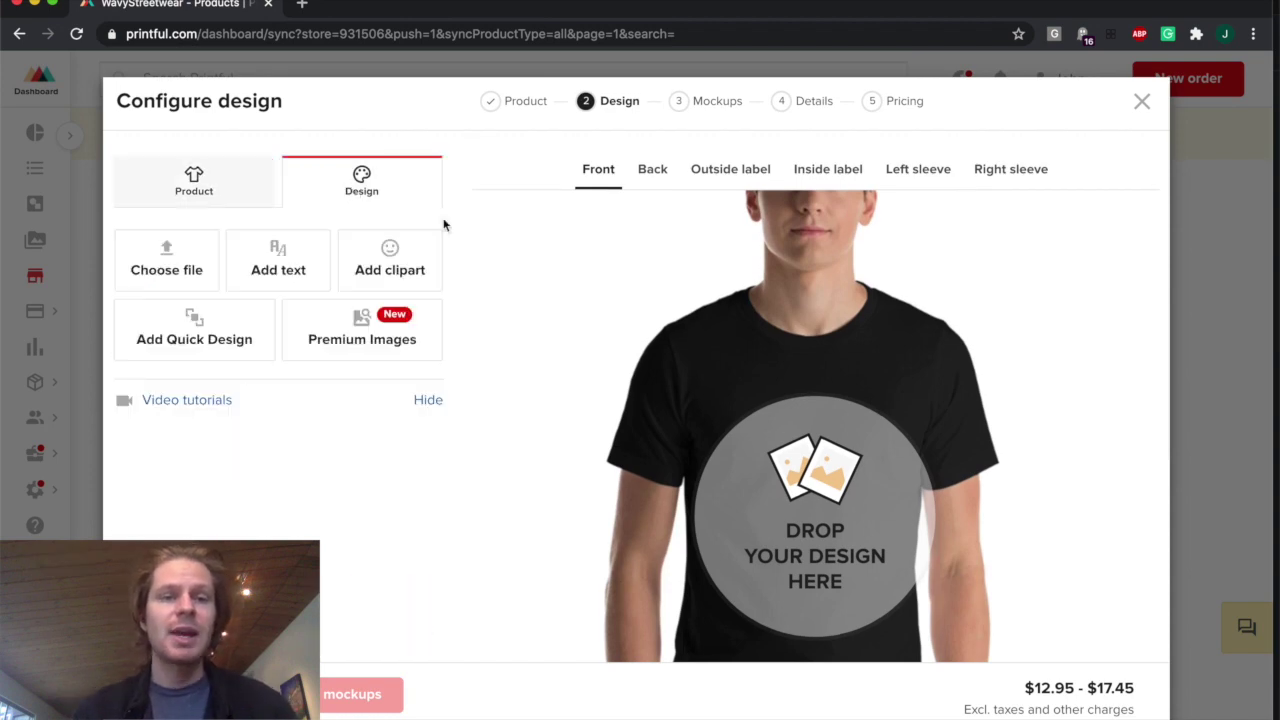
{"action": "left_click", "coordinate": [278, 262]}
{"action": "type", "text": "Etsy"}
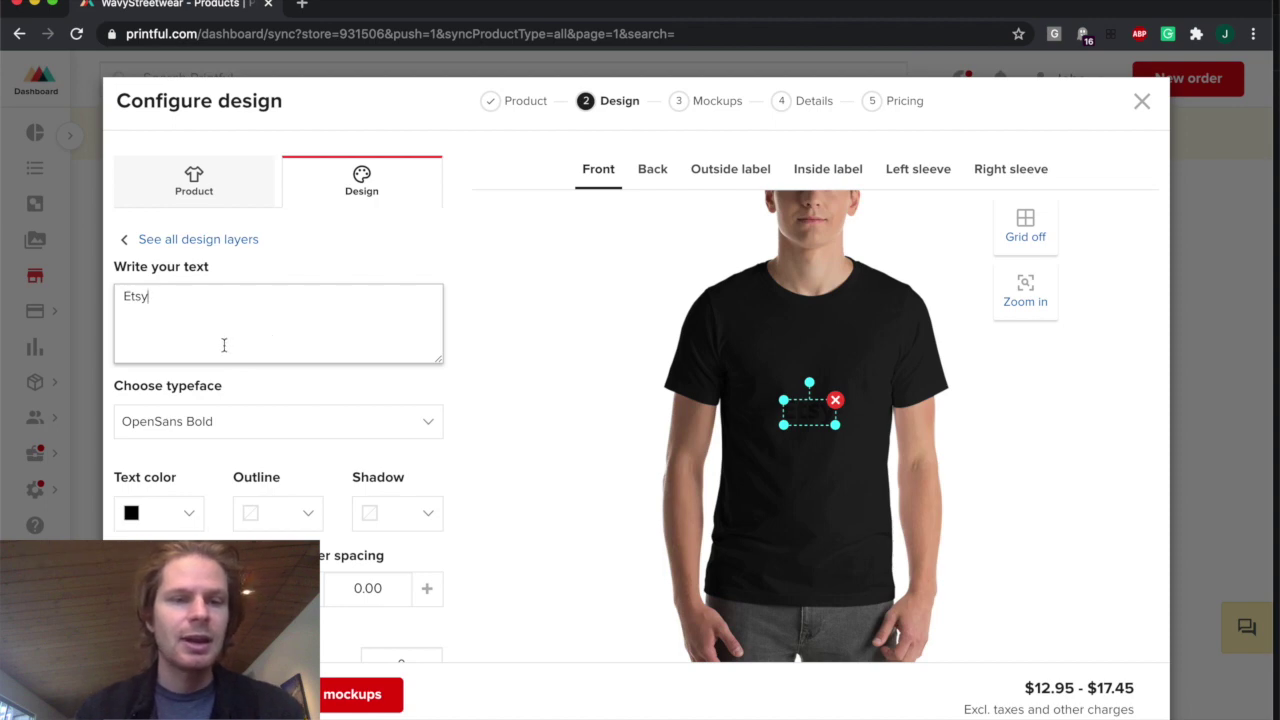
Make the Etsy text white and enlarge it across the chest
{"action": "left_click", "coordinate": [168, 514]}
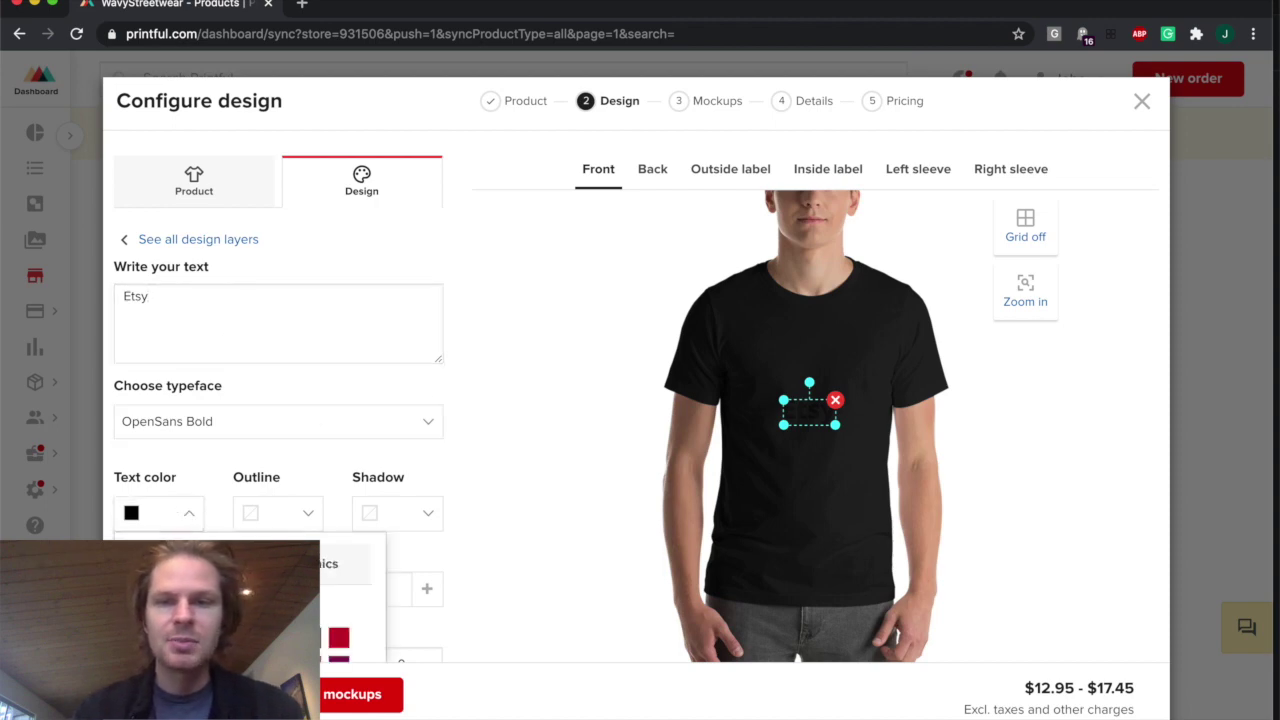
{"action": "left_click", "coordinate": [140, 637]}
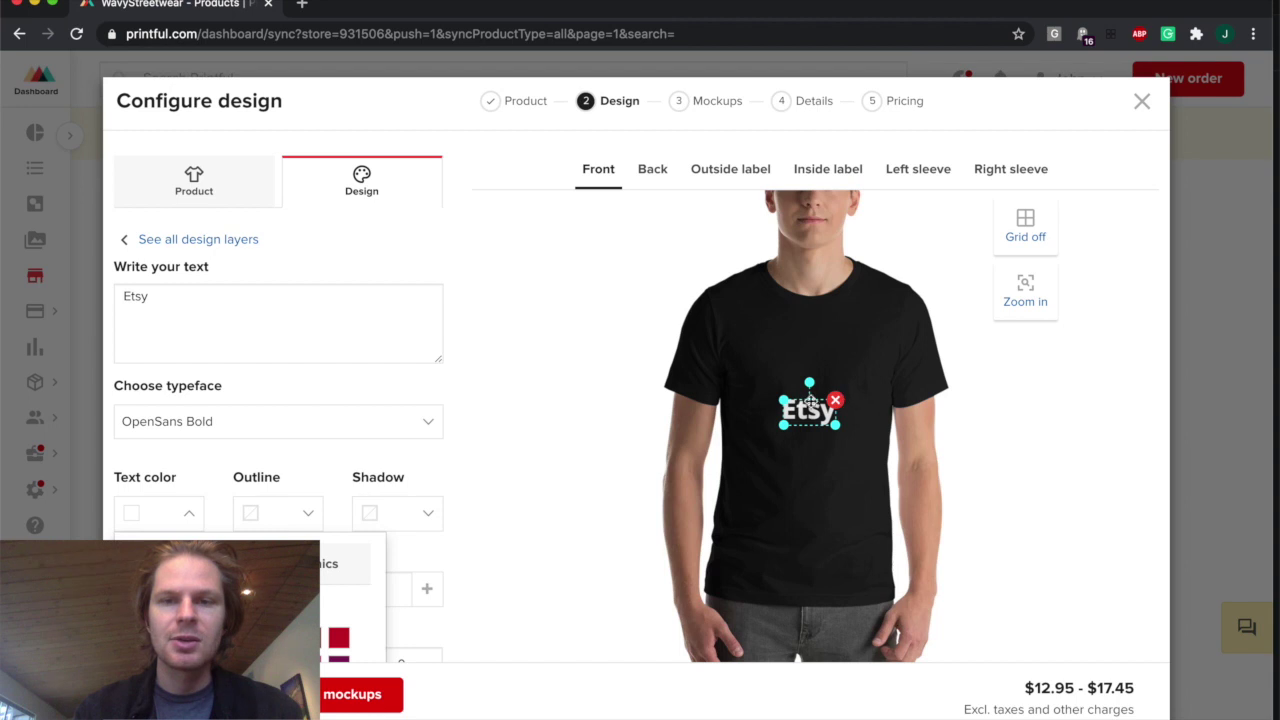
{"action": "left_click", "coordinate": [790, 408]}
{"action": "mouse_move", "coordinate": [783, 400]}
{"action": "left_mouse_down"}
{"action": "mouse_move", "coordinate": [752, 385]}
{"action": "mouse_move", "coordinate": [806, 362]}
{"action": "left_mouse_up"}
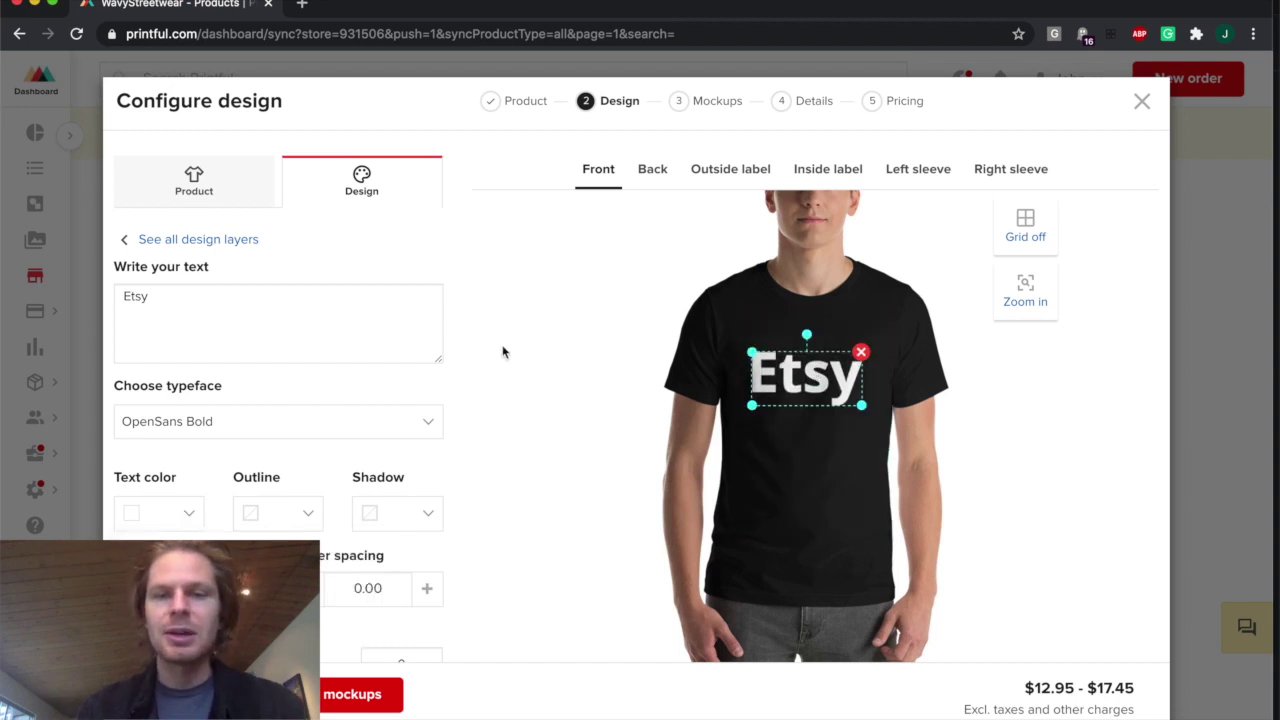
{"action": "left_click", "coordinate": [800, 452]}
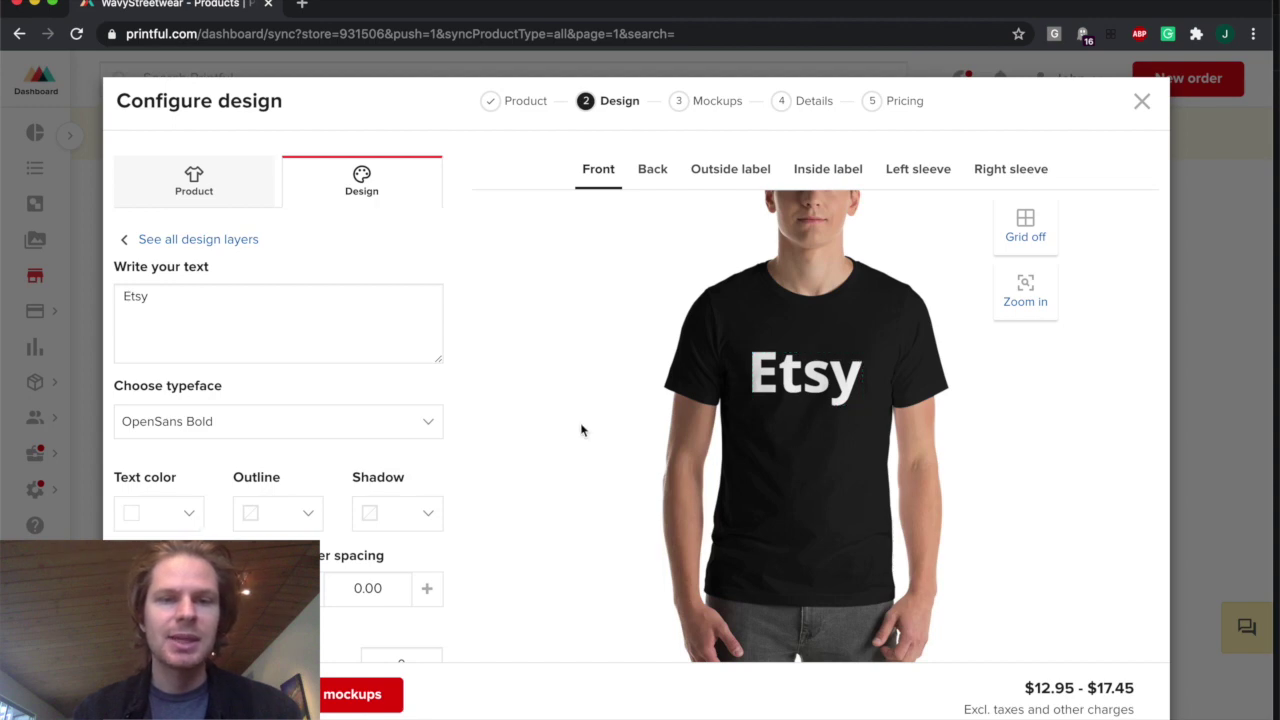
Browse the typefaces and keep the text in OpenSans Bold
{"action": "left_click", "coordinate": [425, 421]}
{"action": "scroll", "coordinate": [280, 545], "scroll_direction": "down", "scroll_amount": 5}
{"action": "scroll", "coordinate": [280, 490], "scroll_direction": "down", "scroll_amount": 3}
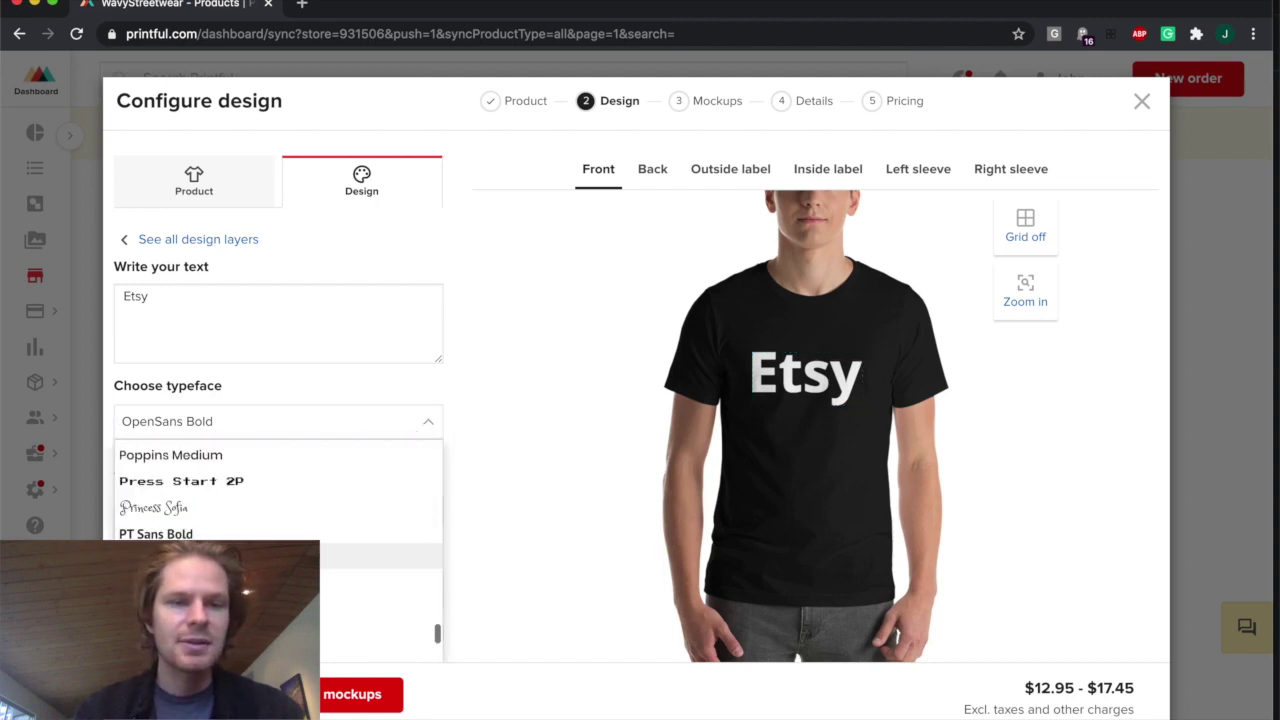
{"action": "scroll", "coordinate": [280, 490], "scroll_direction": "down", "scroll_amount": 3}
{"action": "scroll", "coordinate": [280, 490], "scroll_direction": "up", "scroll_amount": 10}
{"action": "scroll", "coordinate": [280, 490], "scroll_direction": "up", "scroll_amount": 10}
{"action": "scroll", "coordinate": [280, 490], "scroll_direction": "up", "scroll_amount": 5}
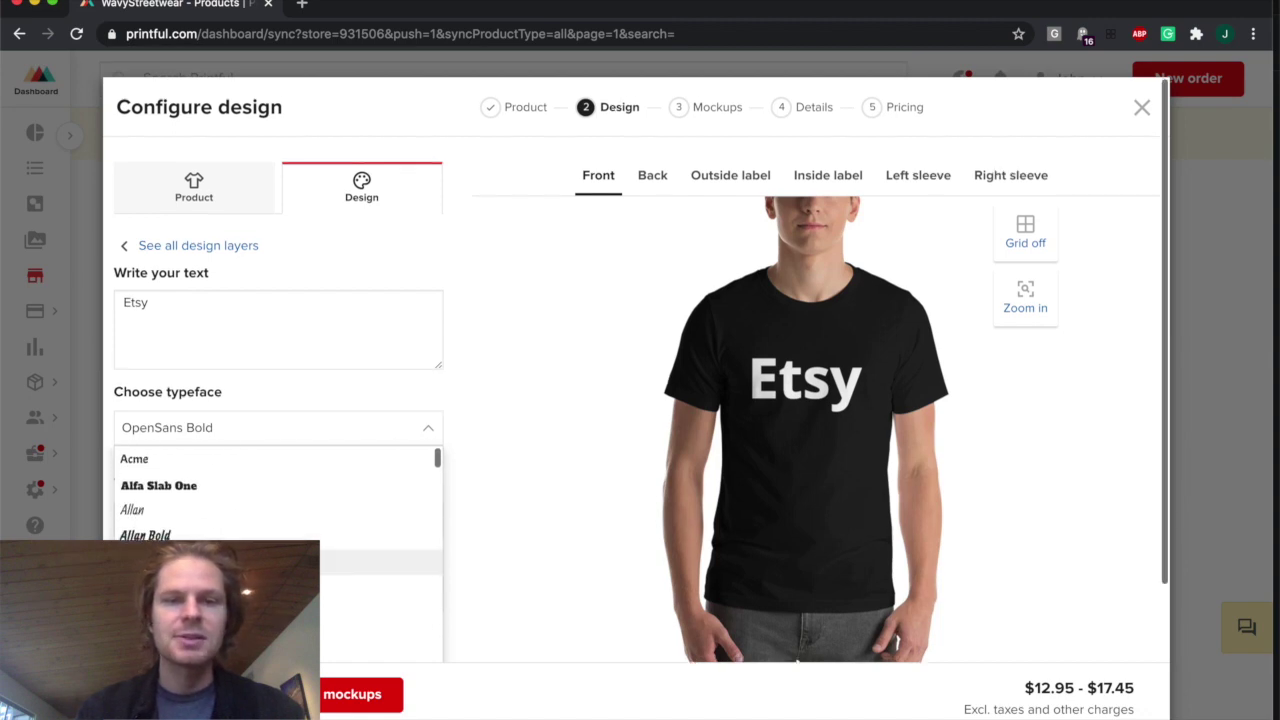
{"action": "scroll", "coordinate": [280, 490], "scroll_direction": "down", "scroll_amount": 3}
{"action": "scroll", "coordinate": [280, 490], "scroll_direction": "down", "scroll_amount": 10}
{"action": "left_click", "coordinate": [525, 507]}
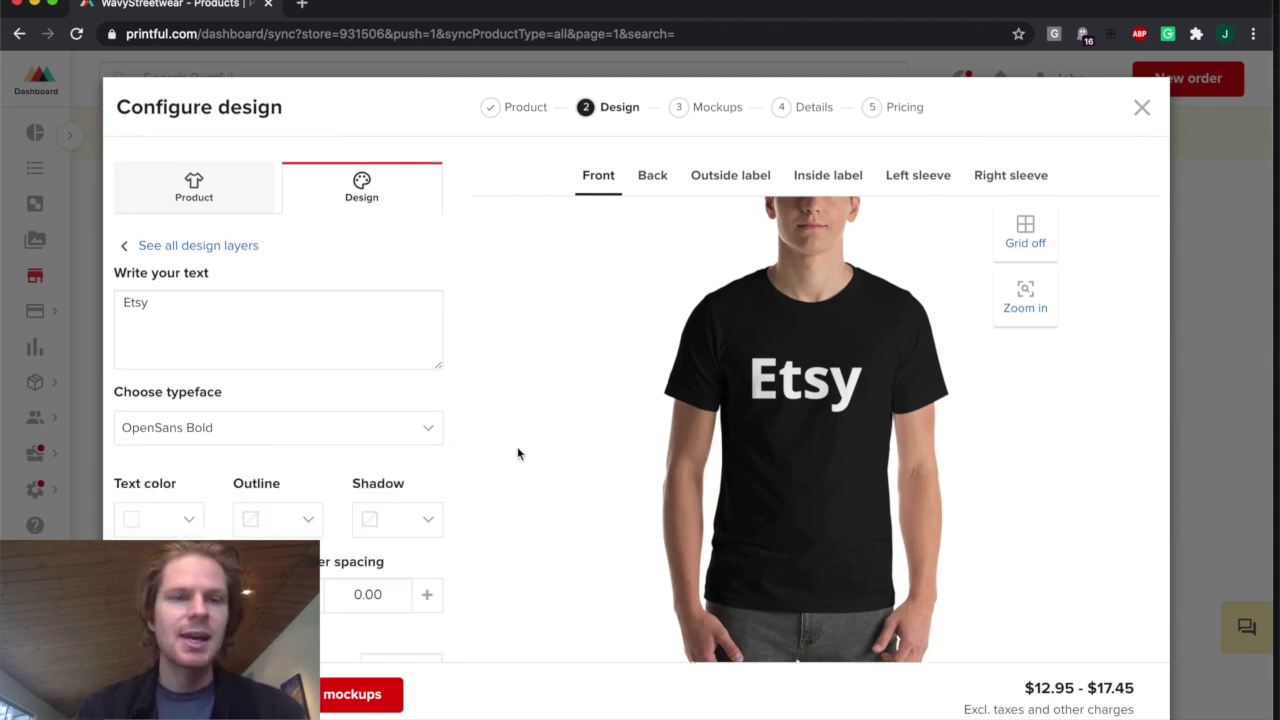
Give the Etsy text a pink outline and a yellow shadow
{"action": "scroll", "coordinate": [530, 460], "scroll_direction": "down", "scroll_amount": 3}
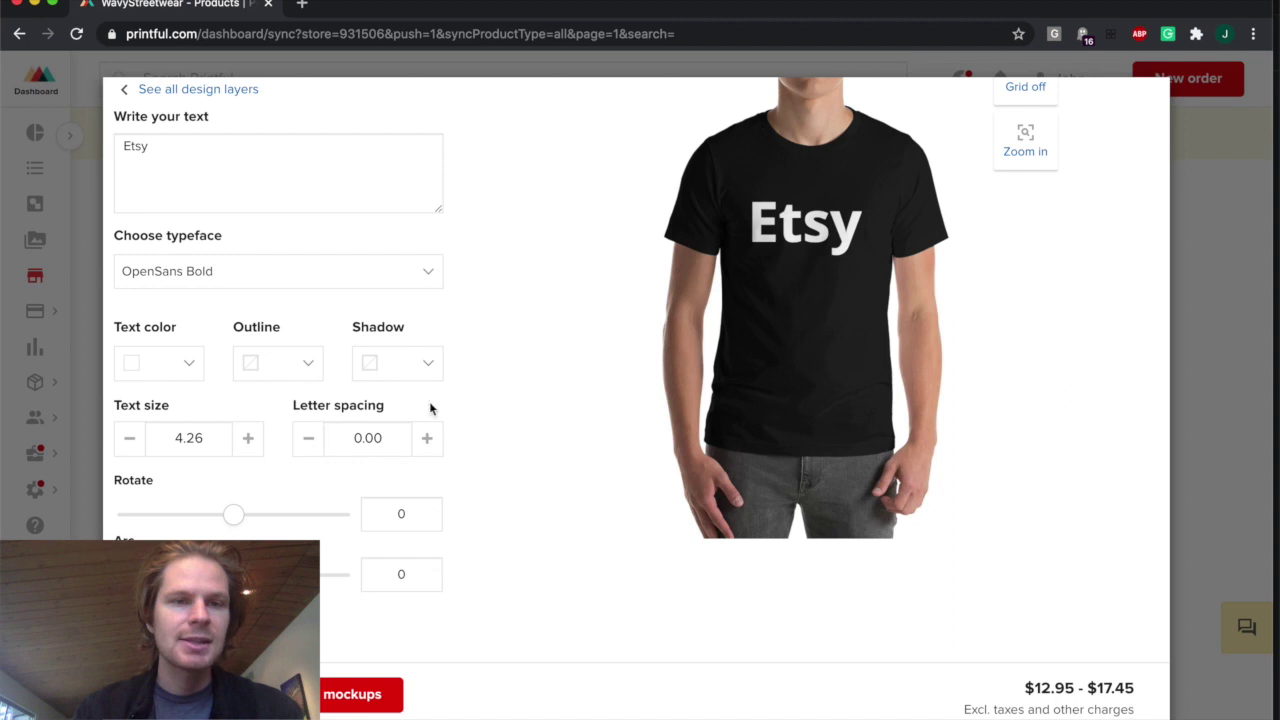
{"action": "left_click", "coordinate": [302, 368]}
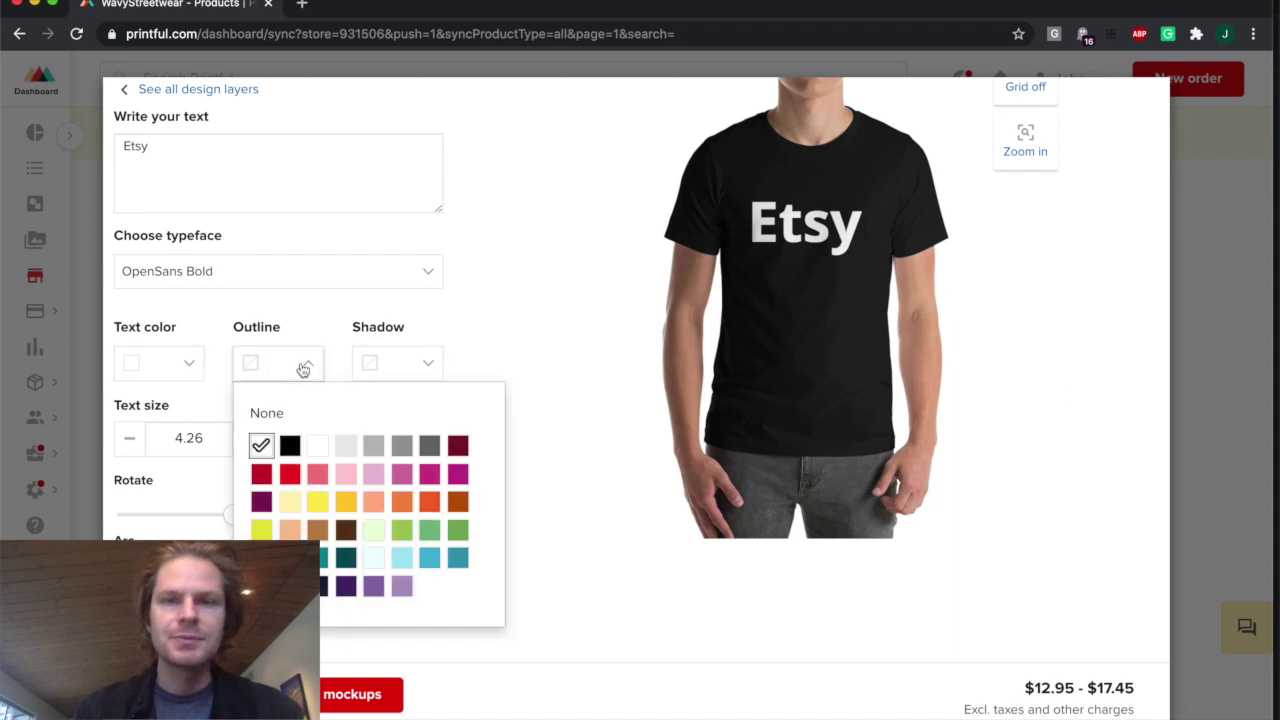
{"action": "left_click", "coordinate": [317, 473]}
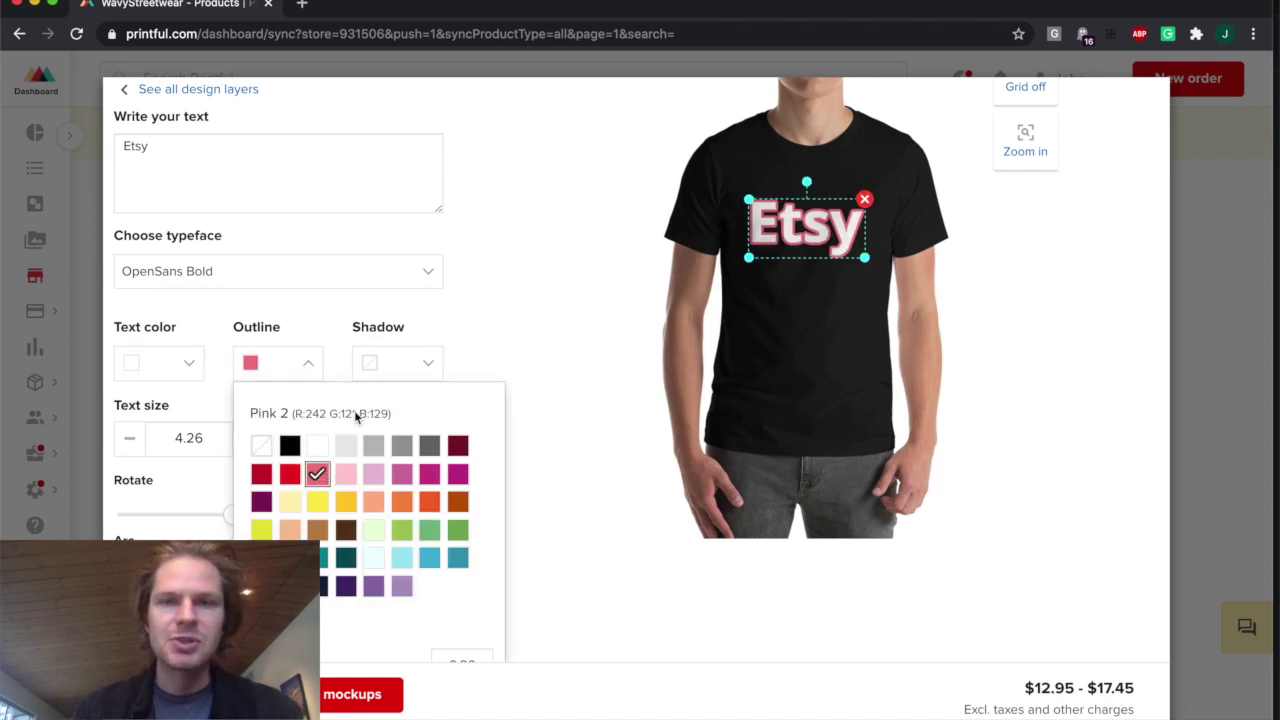
{"action": "left_click", "coordinate": [400, 363]}
{"action": "left_click", "coordinate": [409, 501]}
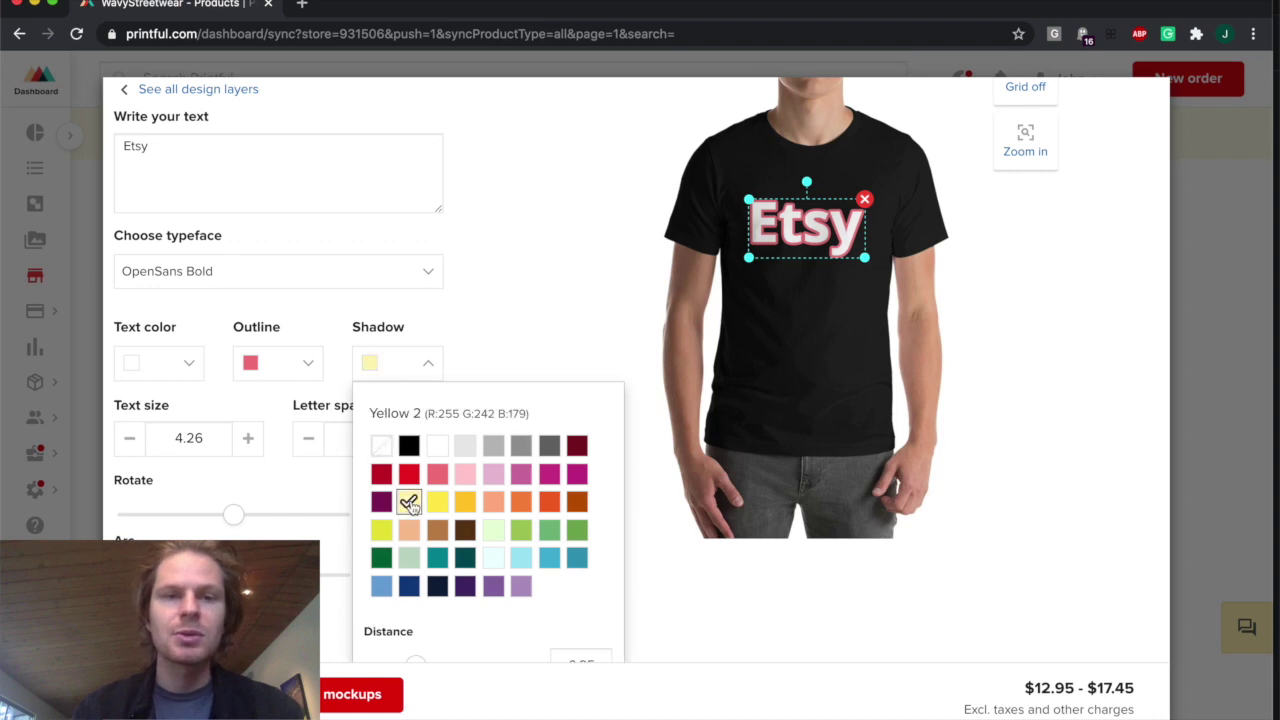
{"action": "left_click", "coordinate": [495, 305]}
{"action": "scroll", "coordinate": [495, 305], "scroll_direction": "up", "scroll_amount": 1}
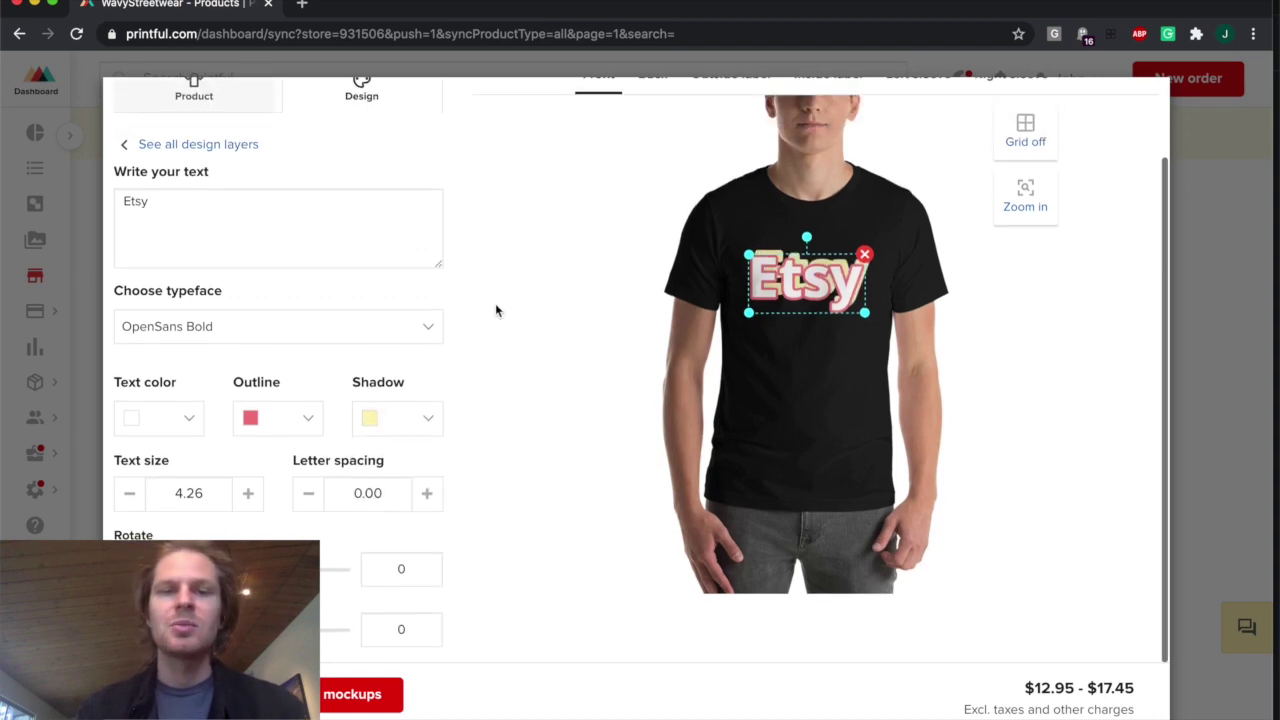
{"action": "left_click", "coordinate": [845, 385]}
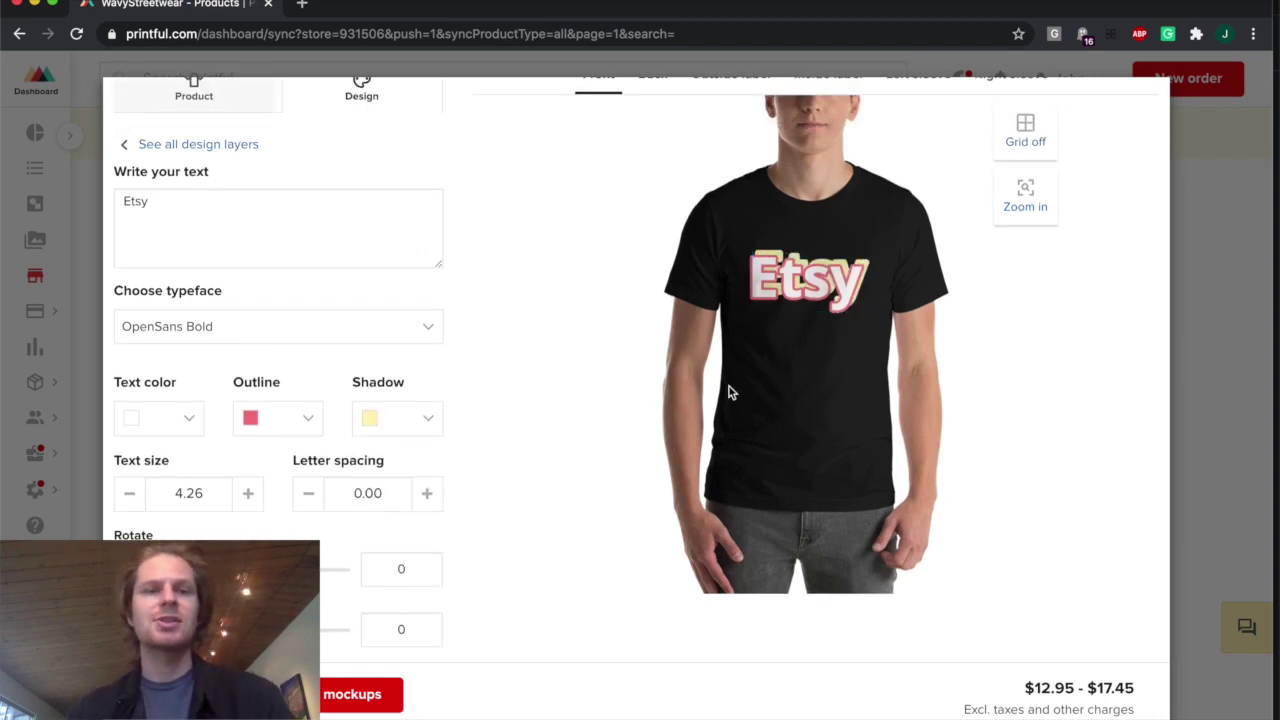
Curve the text with the Arc slider and proceed to mockups
{"action": "scroll", "coordinate": [790, 345], "scroll_direction": "up", "scroll_amount": 1}
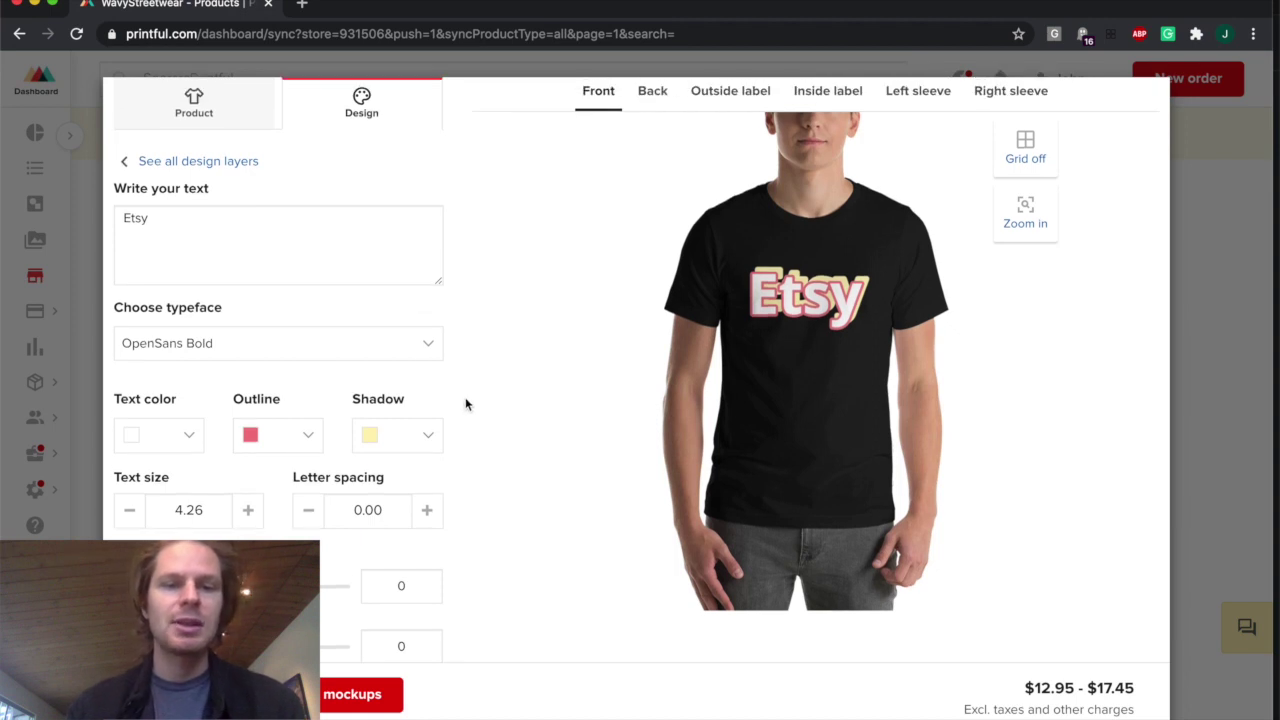
{"action": "scroll", "coordinate": [470, 410], "scroll_direction": "down", "scroll_amount": 2}
{"action": "scroll", "coordinate": [298, 498], "scroll_direction": "up", "scroll_amount": 1}
{"action": "mouse_move", "coordinate": [233, 605]}
{"action": "left_mouse_down"}
{"action": "mouse_move", "coordinate": [146, 605]}
{"action": "mouse_move", "coordinate": [276, 605]}
{"action": "left_mouse_up"}
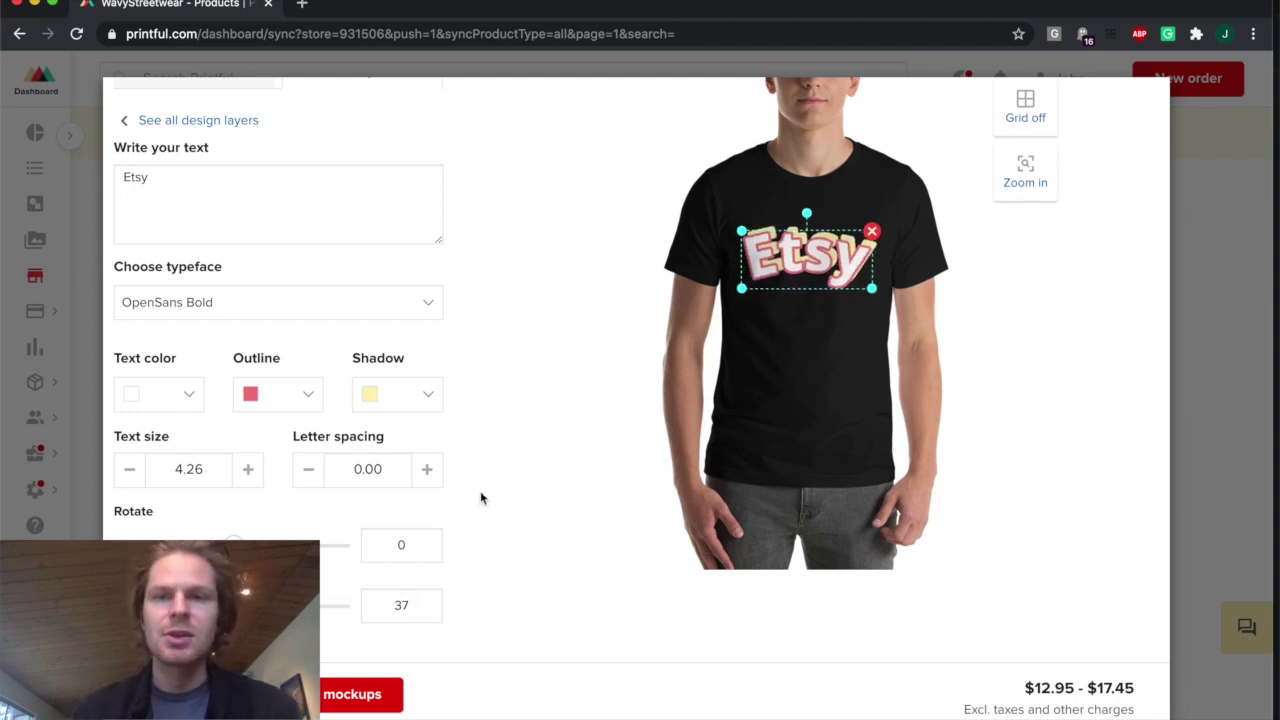
{"action": "scroll", "coordinate": [480, 497], "scroll_direction": "down", "scroll_amount": 1}
{"action": "scroll", "coordinate": [480, 497], "scroll_direction": "up", "scroll_amount": 3}
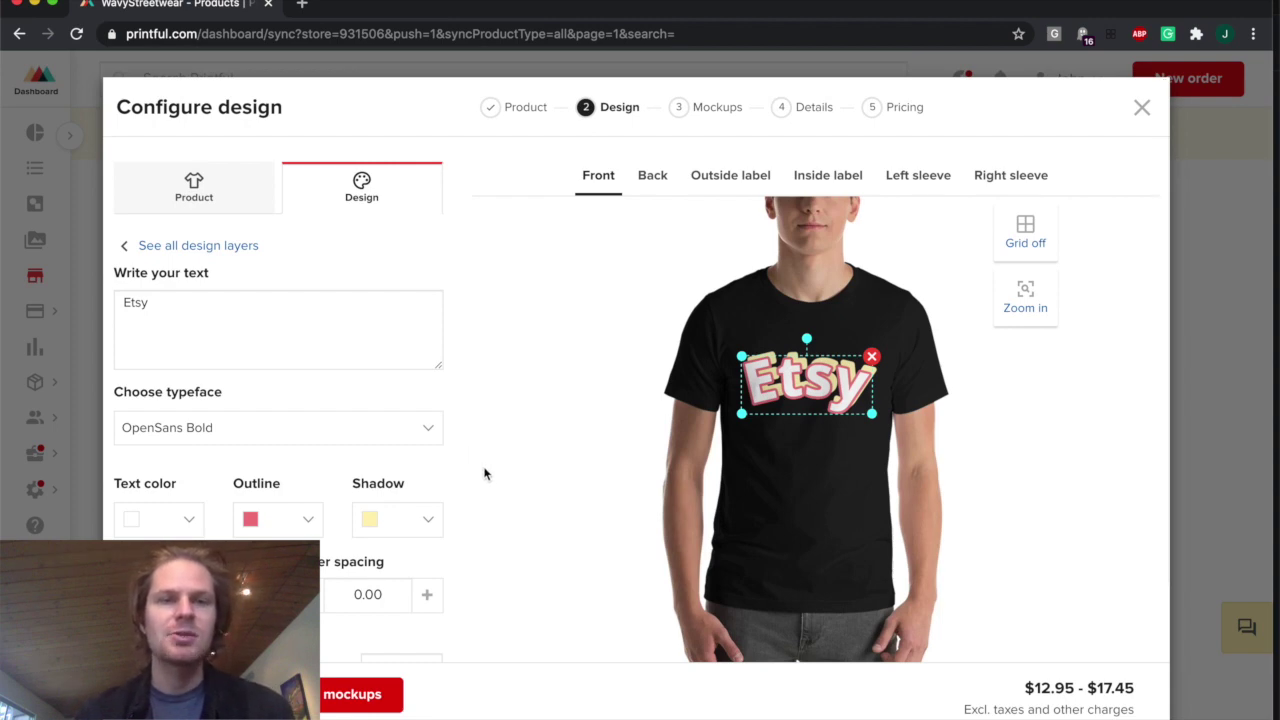
{"action": "left_click", "coordinate": [325, 698]}
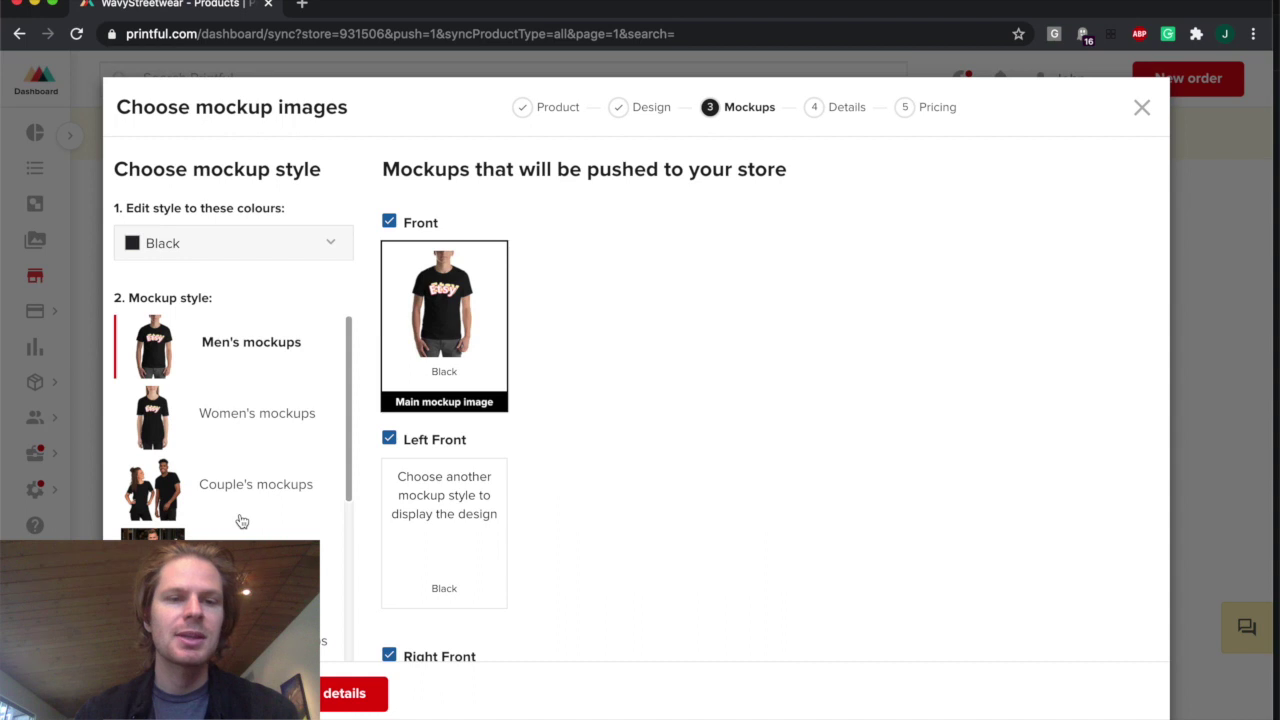
Compare mockup styles including Men's 3, settle on flat mockups, and proceed to details
{"action": "scroll", "coordinate": [241, 521], "scroll_direction": "down", "scroll_amount": 1}
{"action": "scroll", "coordinate": [233, 461], "scroll_direction": "down", "scroll_amount": 1}
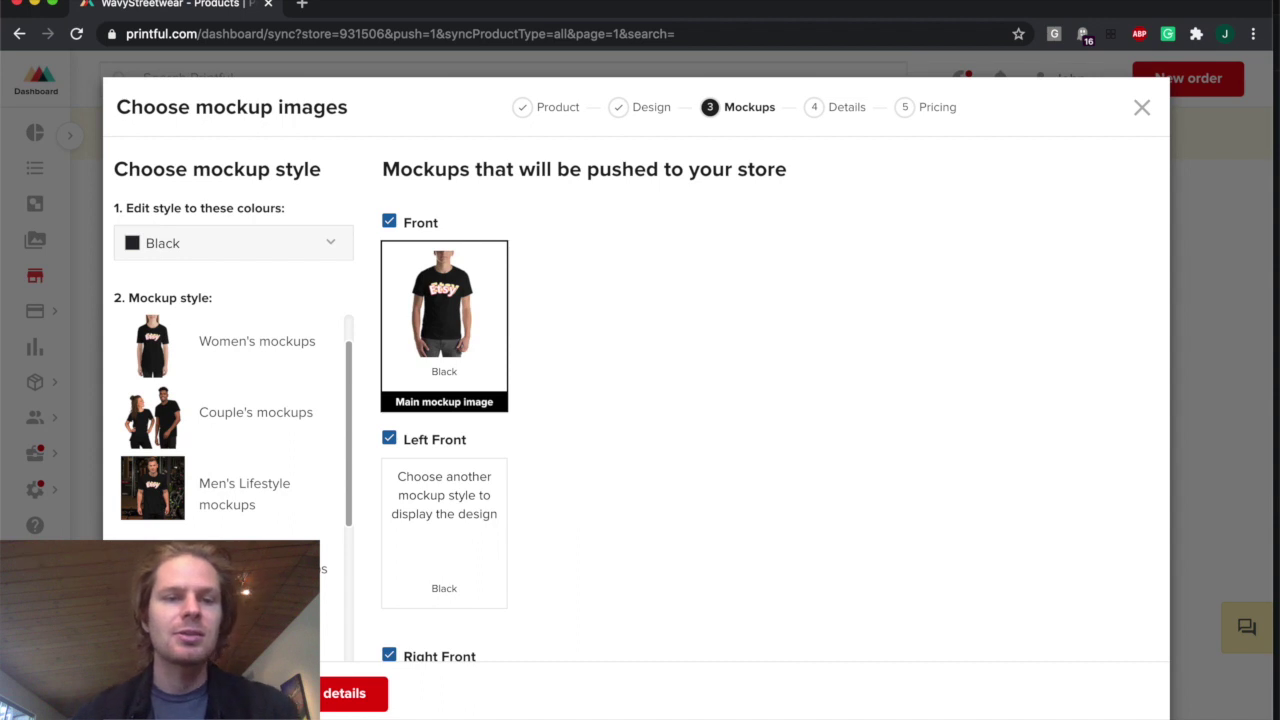
{"action": "scroll", "coordinate": [230, 420], "scroll_direction": "down", "scroll_amount": 2}
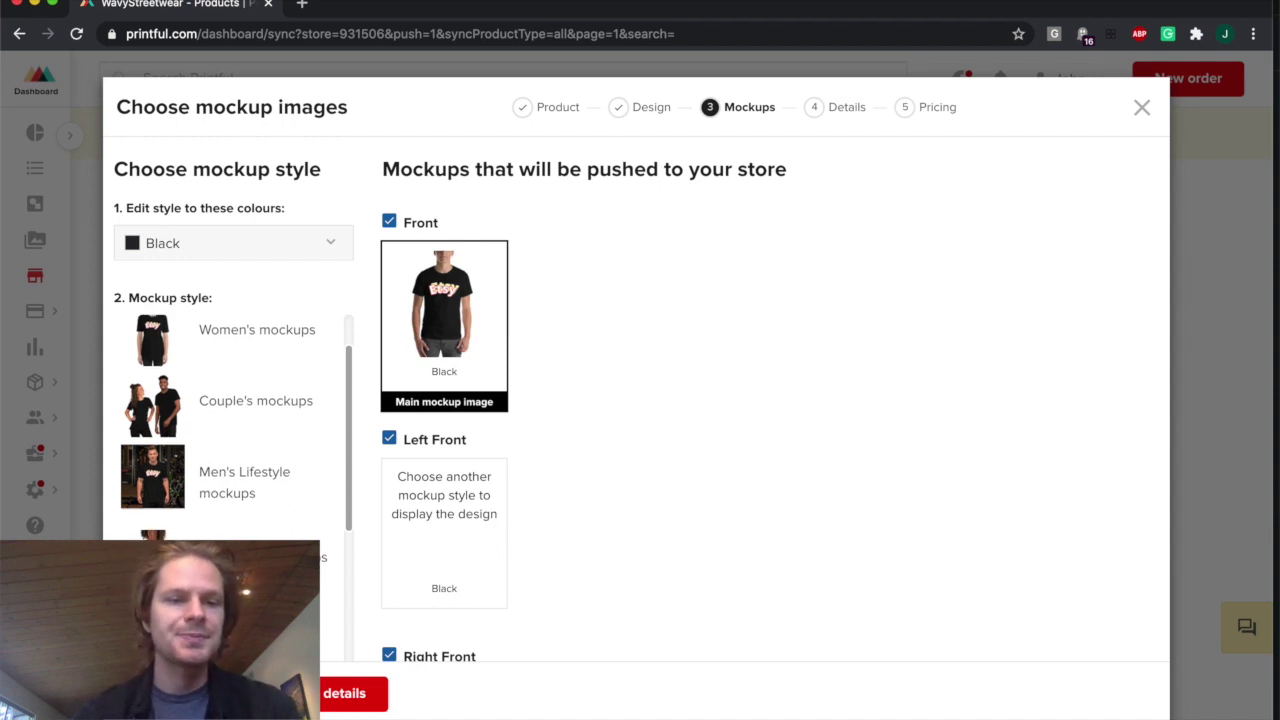
{"action": "scroll", "coordinate": [230, 420], "scroll_direction": "down", "scroll_amount": 5}
{"action": "scroll", "coordinate": [255, 492], "scroll_direction": "up", "scroll_amount": 1}
{"action": "scroll", "coordinate": [252, 491], "scroll_direction": "down", "scroll_amount": 1}
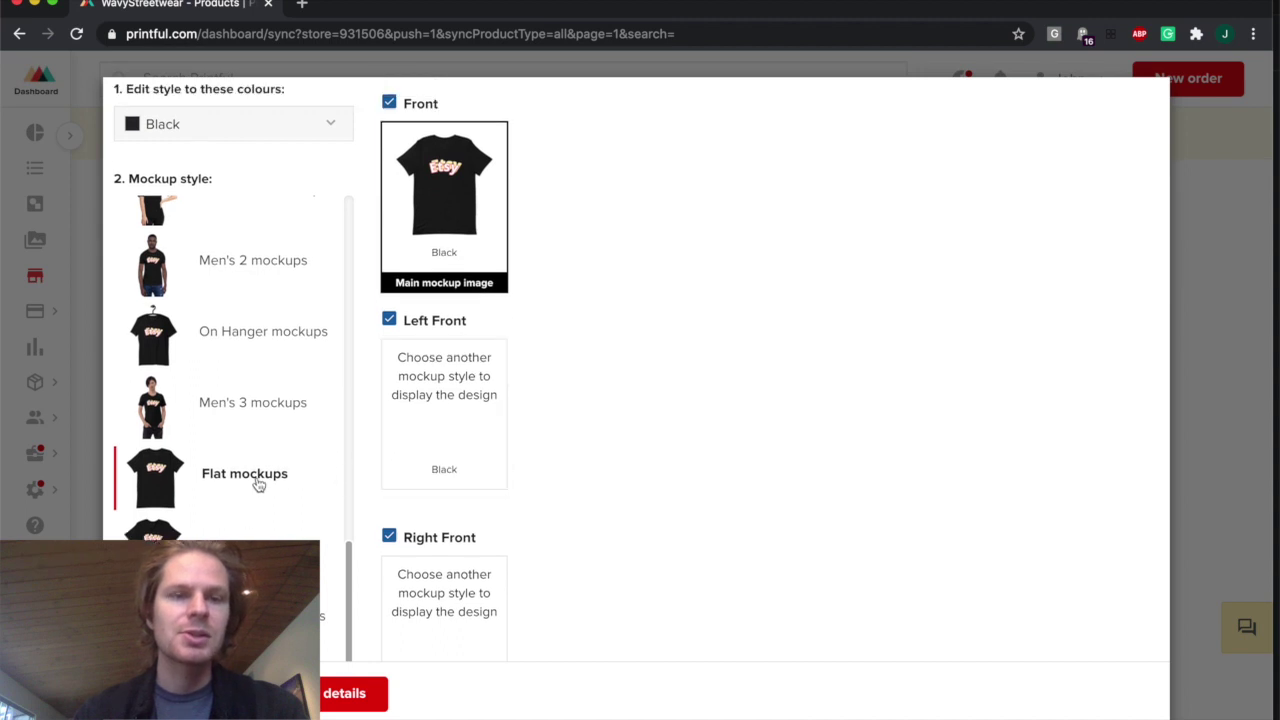
{"action": "left_click", "coordinate": [236, 534]}
{"action": "left_click", "coordinate": [230, 508]}
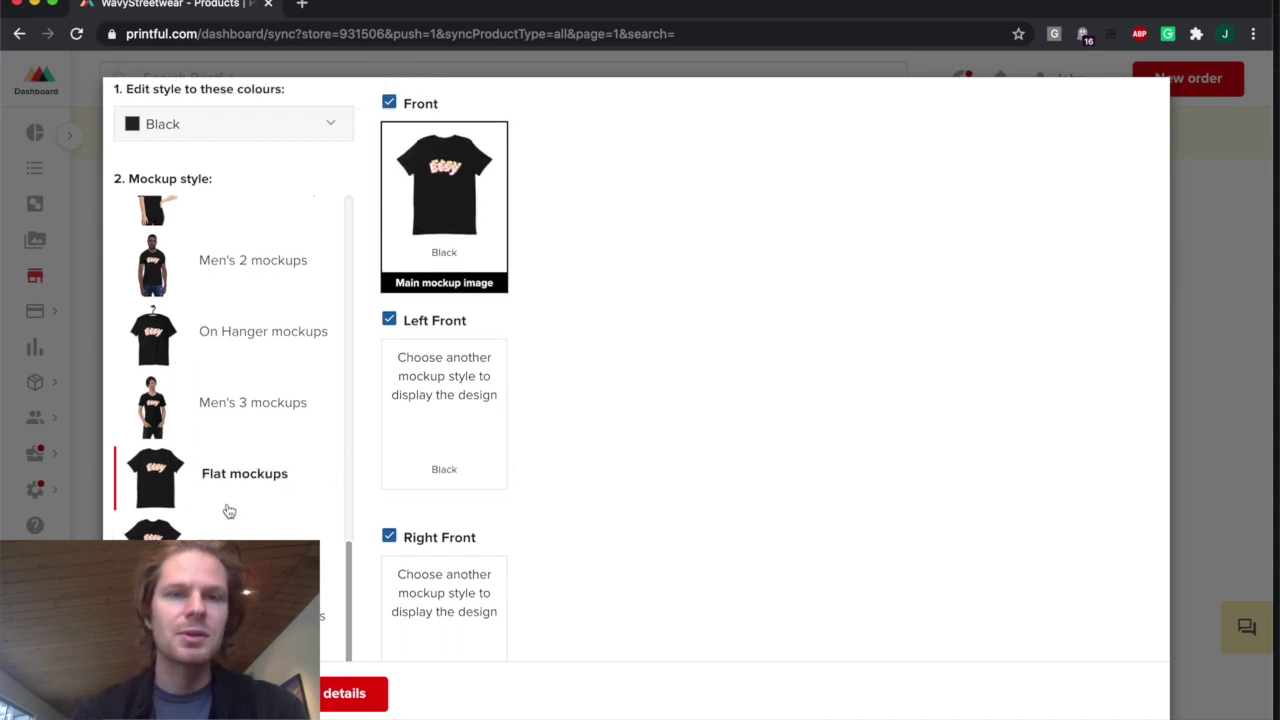
{"action": "scroll", "coordinate": [220, 500], "scroll_direction": "up", "scroll_amount": 1}
{"action": "left_click", "coordinate": [221, 452]}
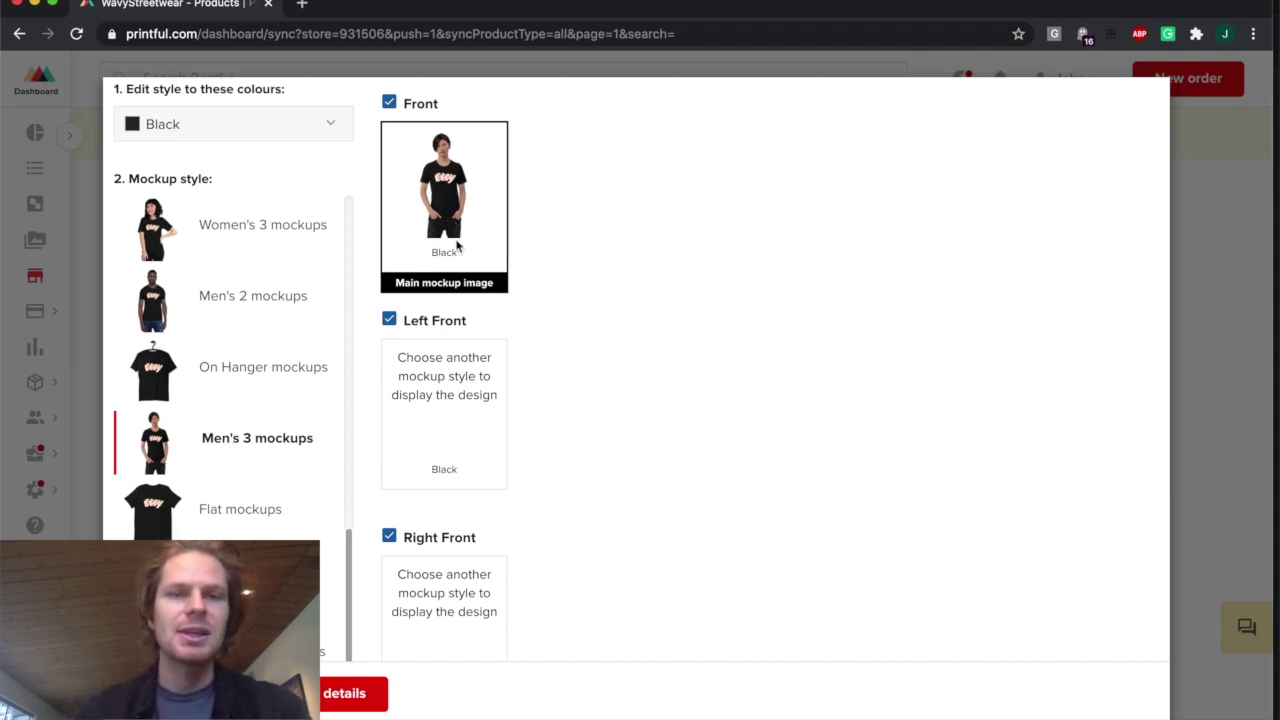
{"action": "left_click", "coordinate": [238, 510]}
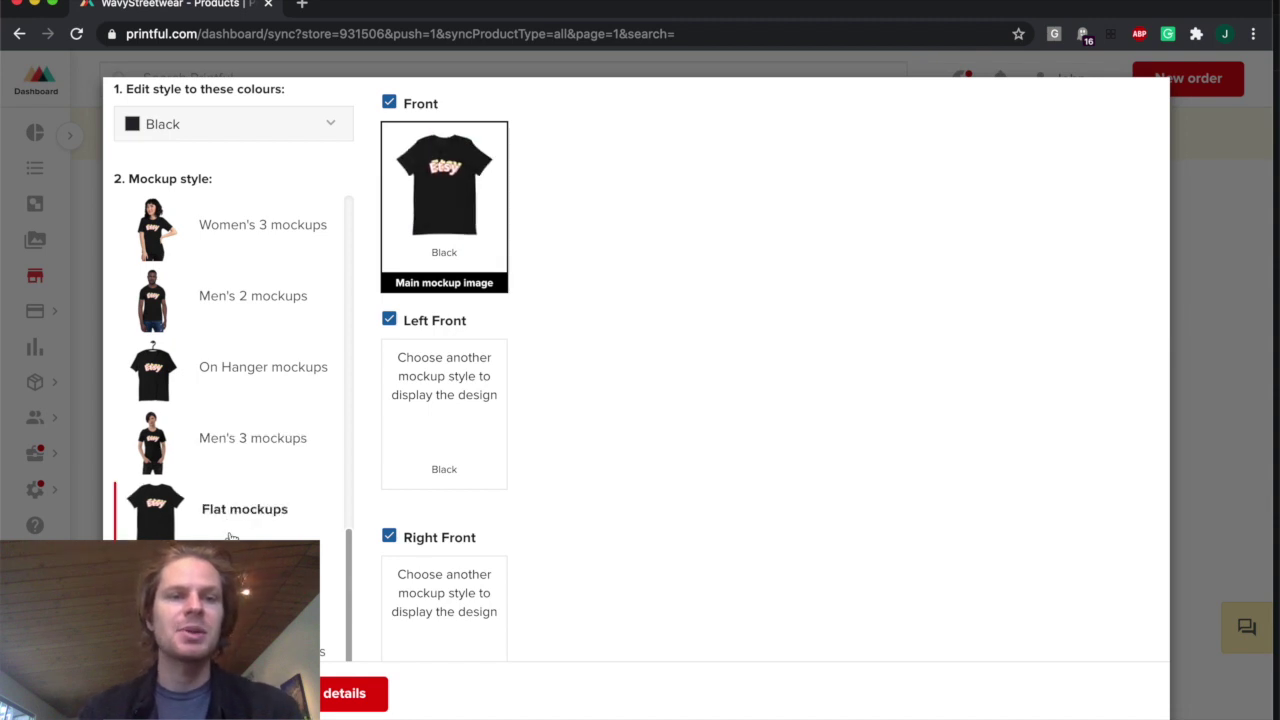
{"action": "scroll", "coordinate": [230, 537], "scroll_direction": "up", "scroll_amount": 3}
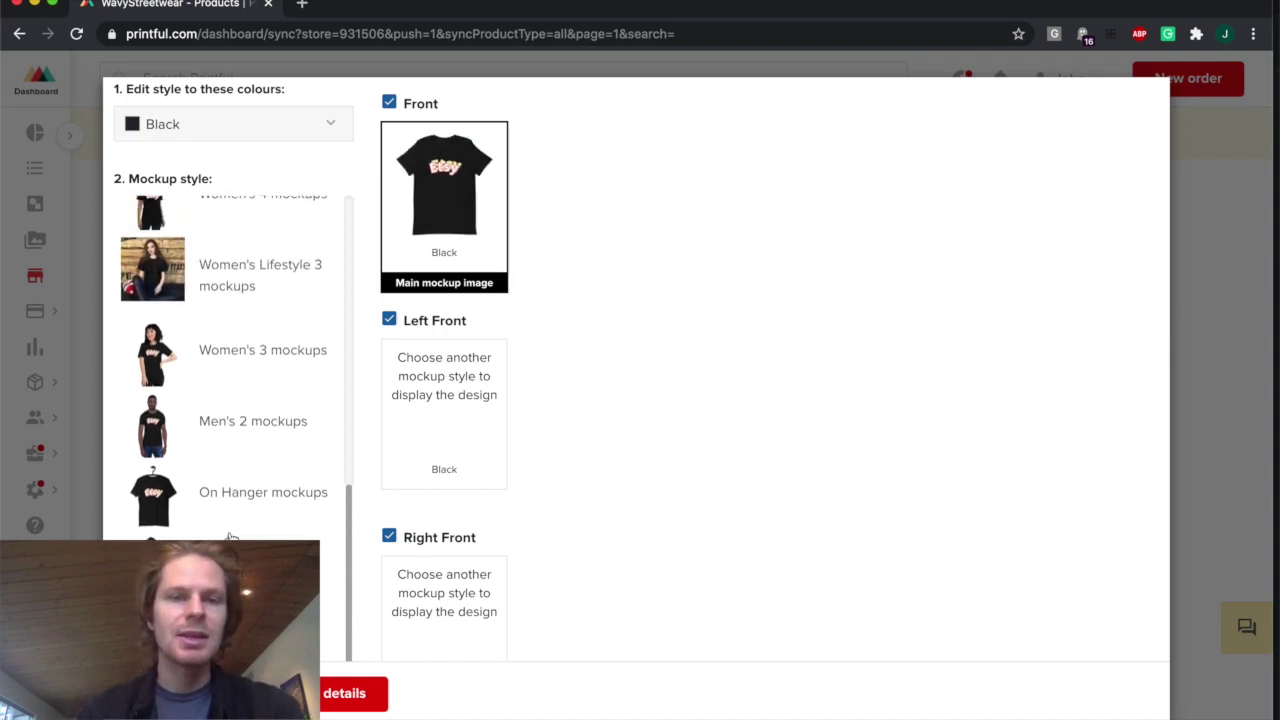
{"action": "left_click", "coordinate": [334, 697]}
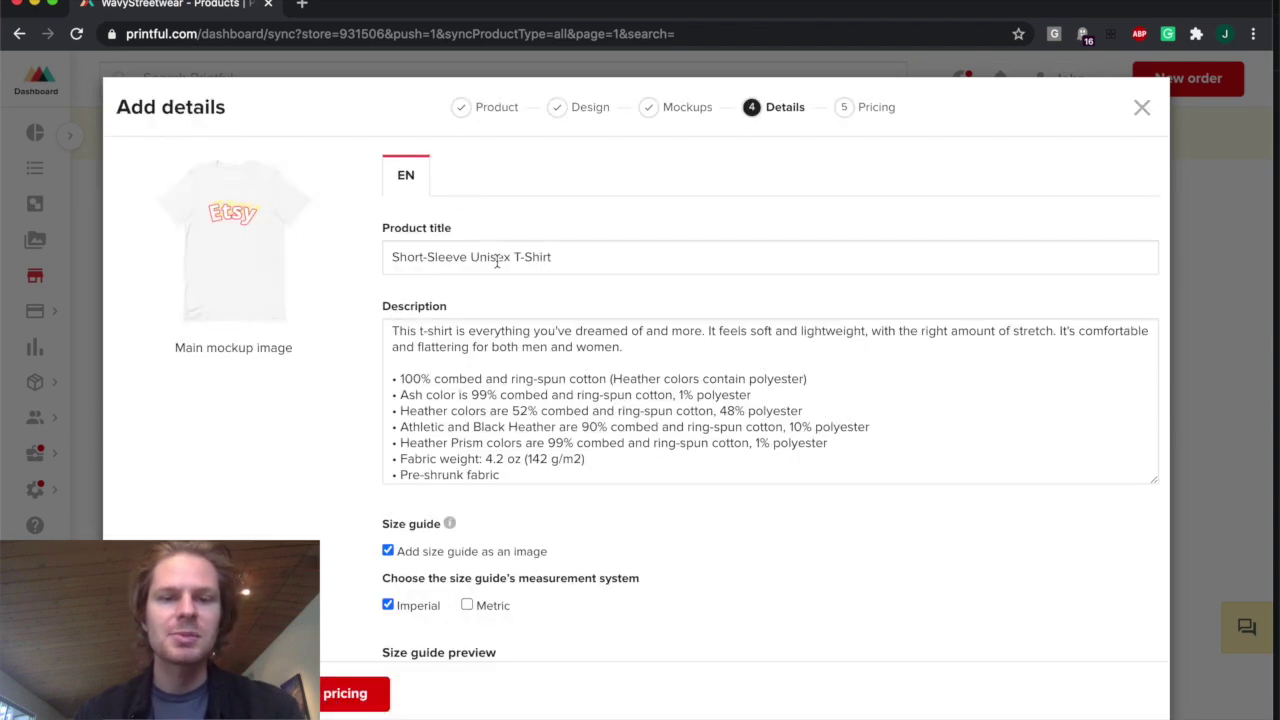
Review the prefilled product title and description, then move on to pricing
{"action": "triple_click", "coordinate": [497, 258]}
{"action": "scroll", "coordinate": [532, 490], "scroll_direction": "down", "scroll_amount": 2}
{"action": "scroll", "coordinate": [532, 490], "scroll_direction": "down", "scroll_amount": 2}
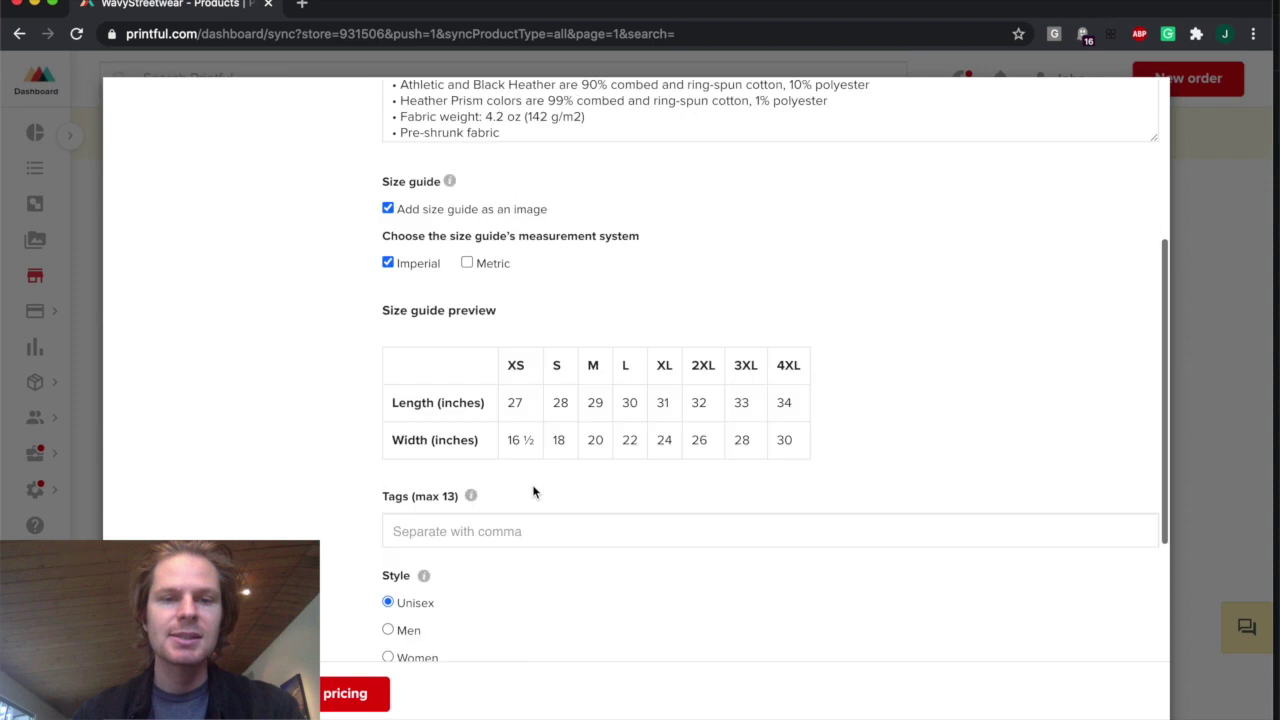
{"action": "scroll", "coordinate": [532, 490], "scroll_direction": "down", "scroll_amount": 4}
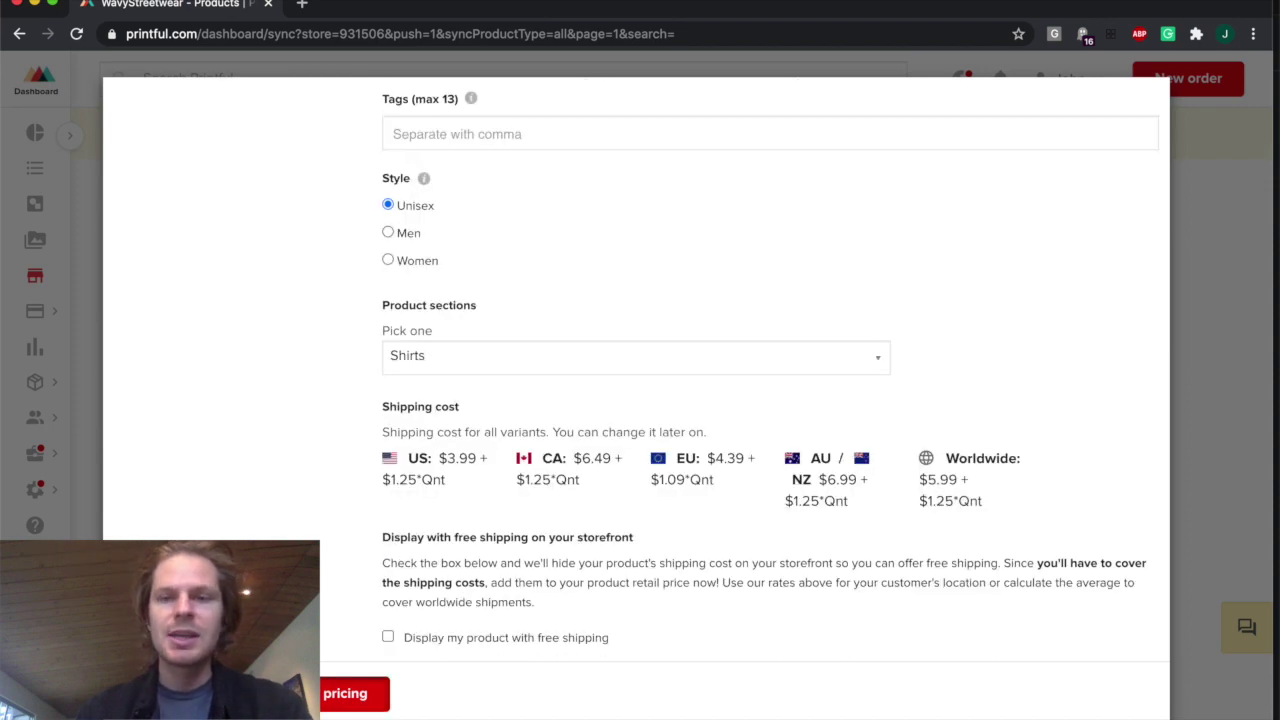
{"action": "left_click", "coordinate": [355, 693]}
Adjust the XS retail price spinner to $19 and submit the tee to WavyStreetwear
{"action": "scroll", "coordinate": [600, 370], "scroll_direction": "down", "scroll_amount": 1}
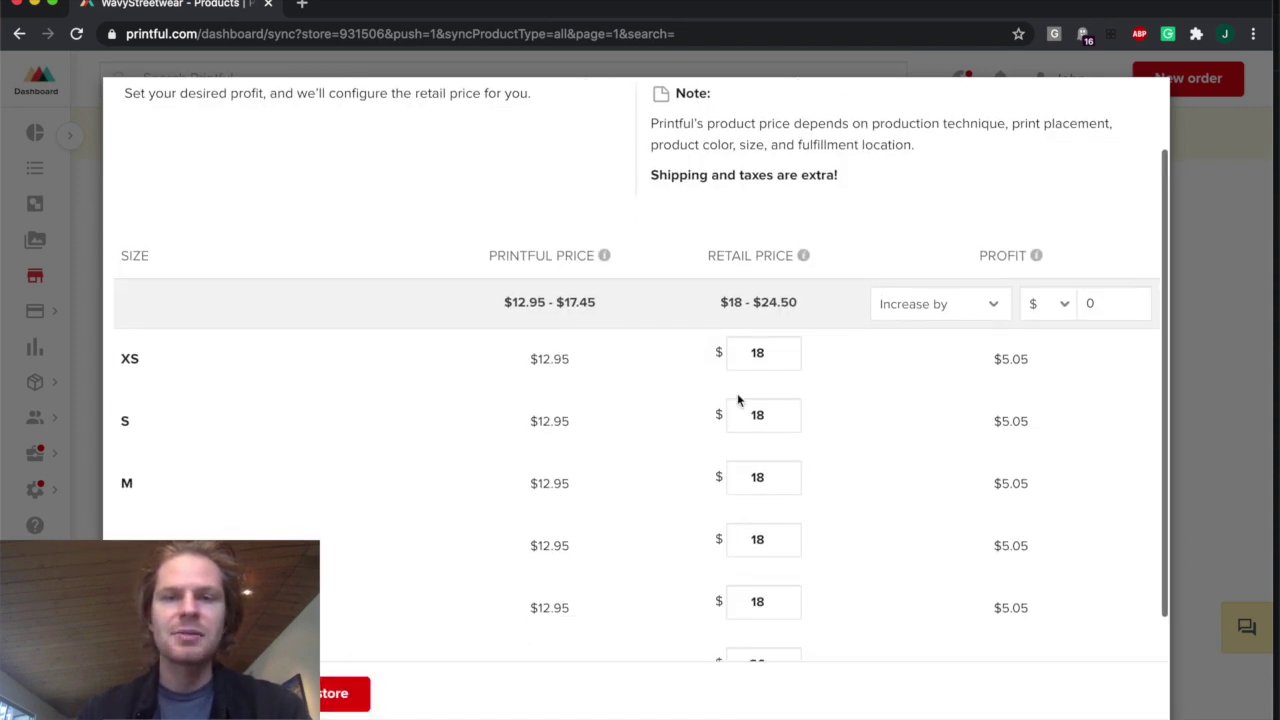
{"action": "scroll", "coordinate": [627, 361], "scroll_direction": "down", "scroll_amount": 1}
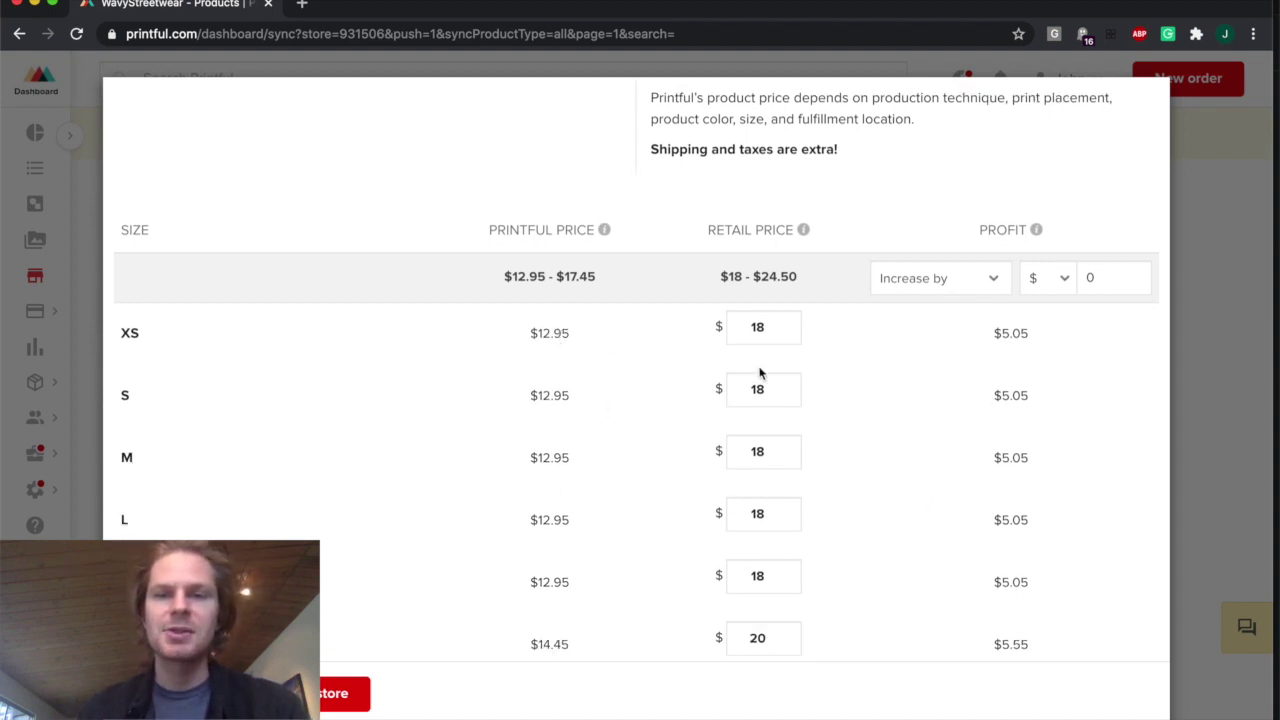
{"action": "left_click", "coordinate": [795, 329]}
{"action": "left_click", "coordinate": [795, 329]}
{"action": "scroll", "coordinate": [662, 494], "scroll_direction": "up", "scroll_amount": 3}
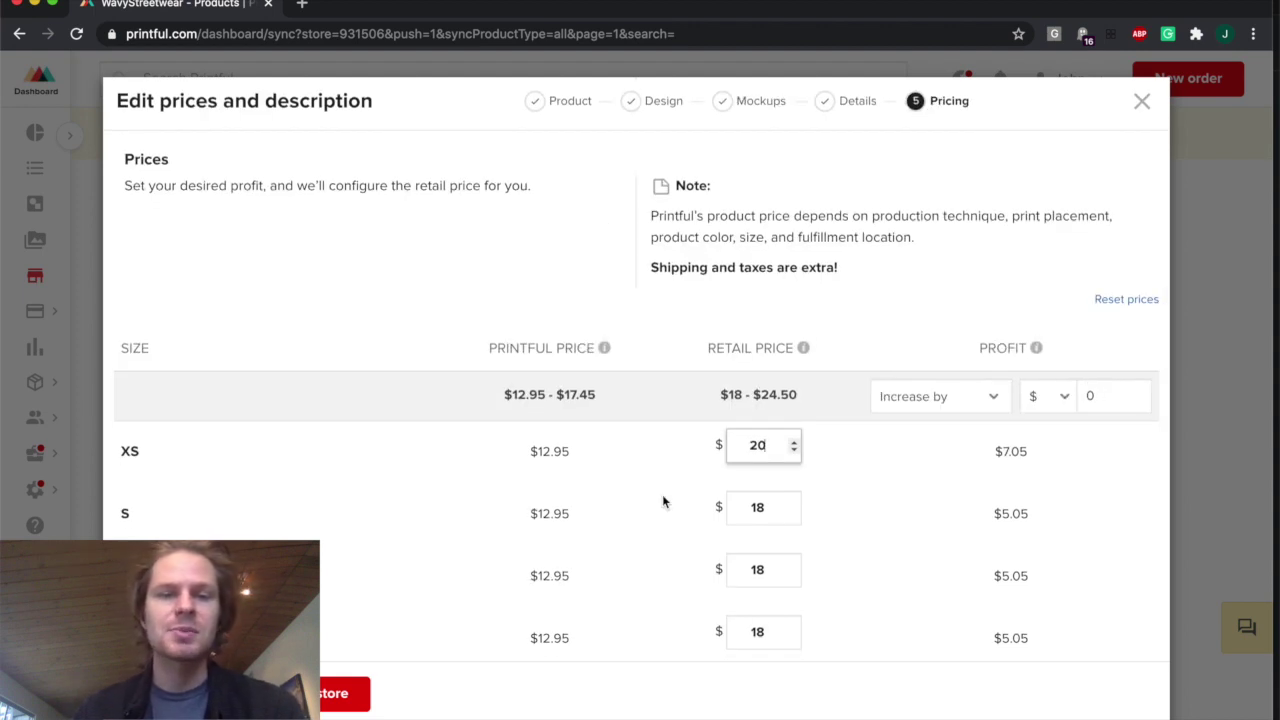
{"action": "scroll", "coordinate": [662, 497], "scroll_direction": "down", "scroll_amount": 1}
{"action": "left_click", "coordinate": [793, 434]}
{"action": "left_click", "coordinate": [793, 434]}
{"action": "left_click", "coordinate": [793, 434]}
{"action": "left_click", "coordinate": [793, 434]}
{"action": "left_click", "coordinate": [793, 434]}
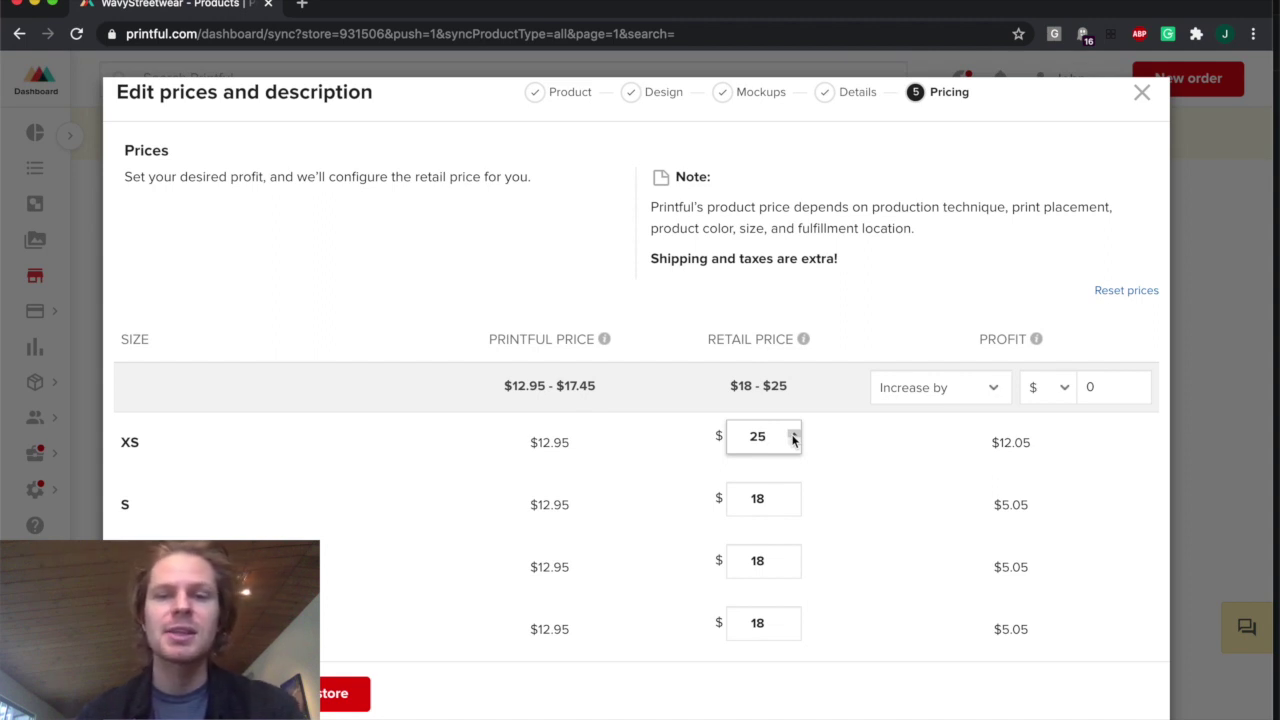
{"action": "left_click", "coordinate": [794, 443]}
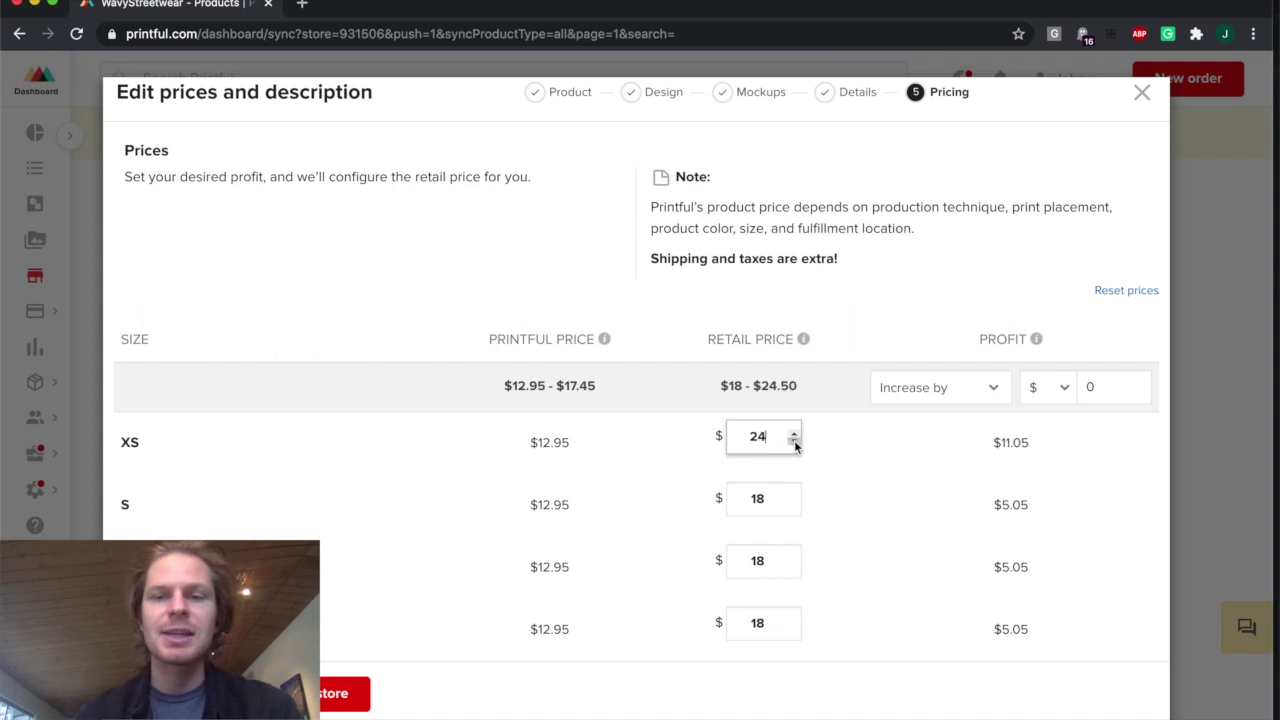
{"action": "left_click", "coordinate": [794, 443]}
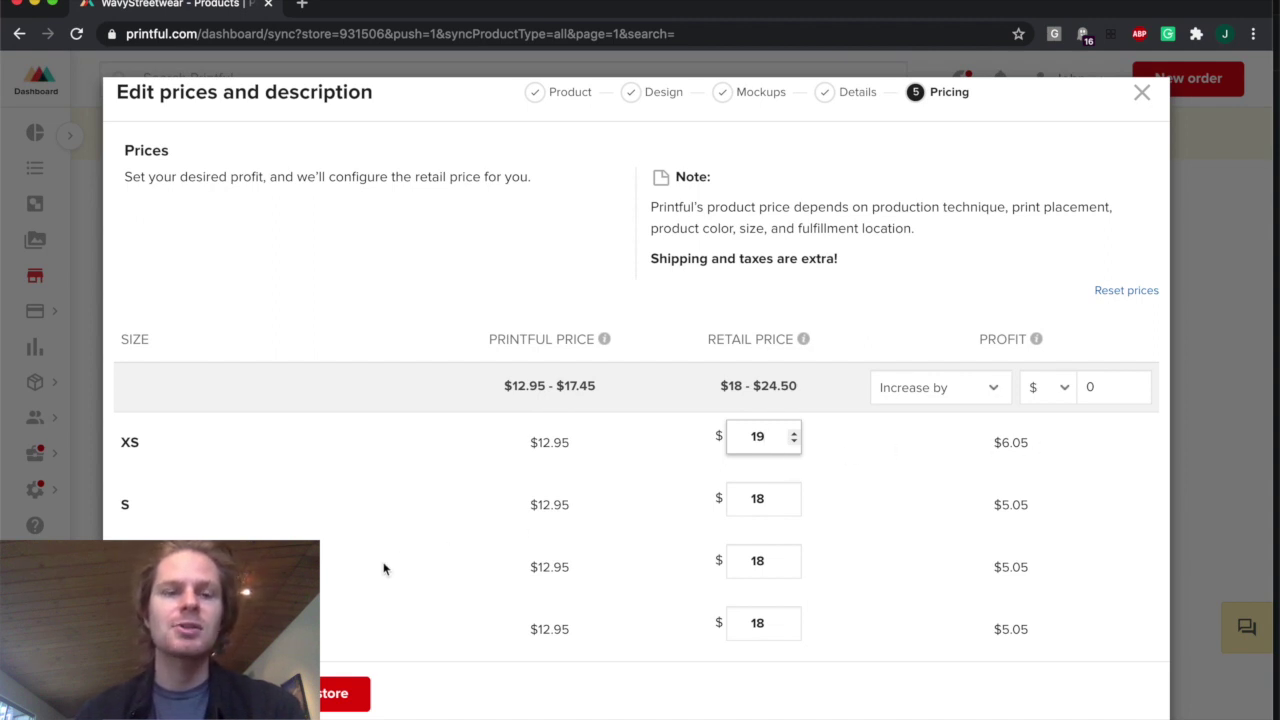
{"action": "scroll", "coordinate": [384, 569], "scroll_direction": "down", "scroll_amount": 2}
{"action": "scroll", "coordinate": [384, 569], "scroll_direction": "down", "scroll_amount": 3}
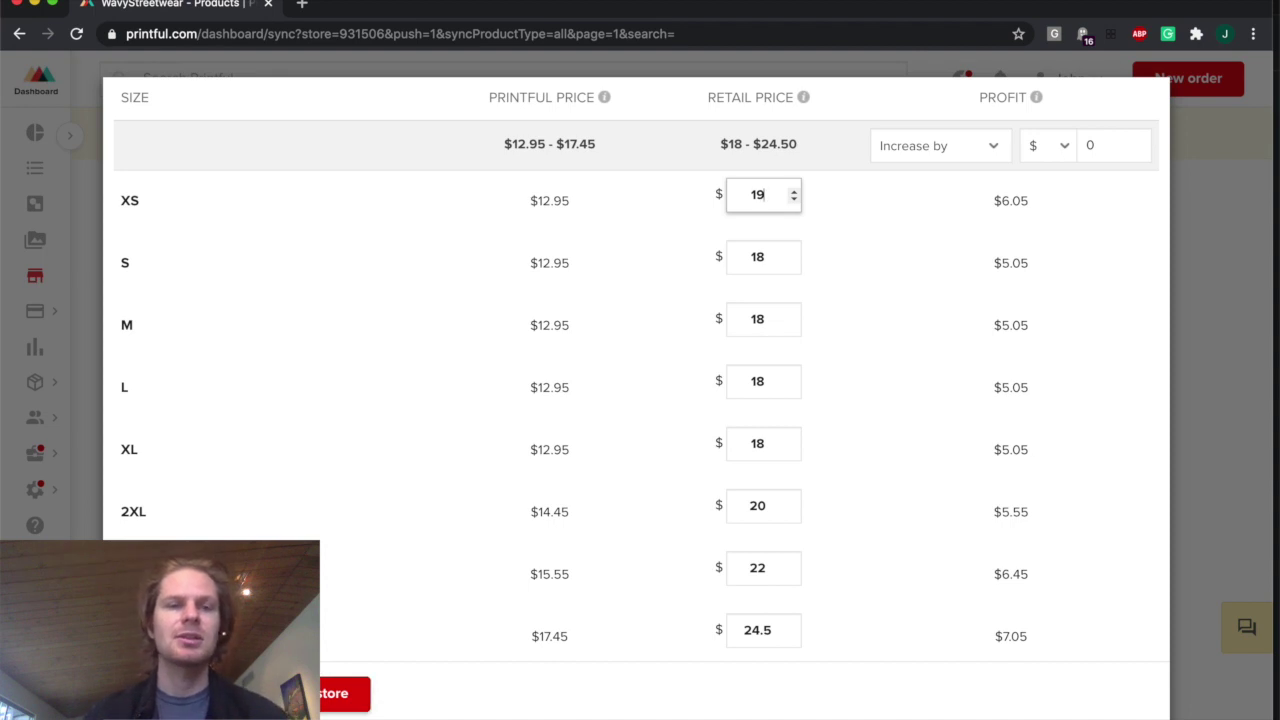
{"action": "left_click", "coordinate": [340, 693]}
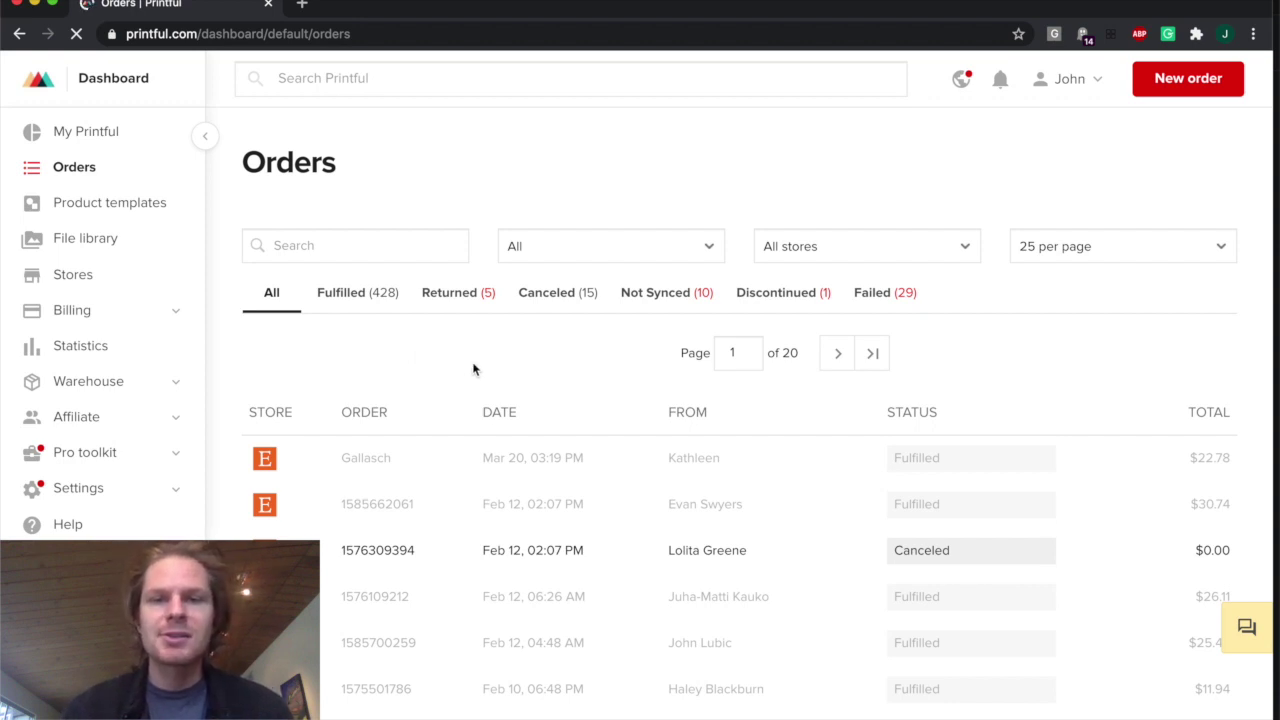
{"action": "scroll", "coordinate": [474, 369], "scroll_direction": "down", "scroll_amount": 1}
{"action": "scroll", "coordinate": [466, 343], "scroll_direction": "down", "scroll_amount": 1}
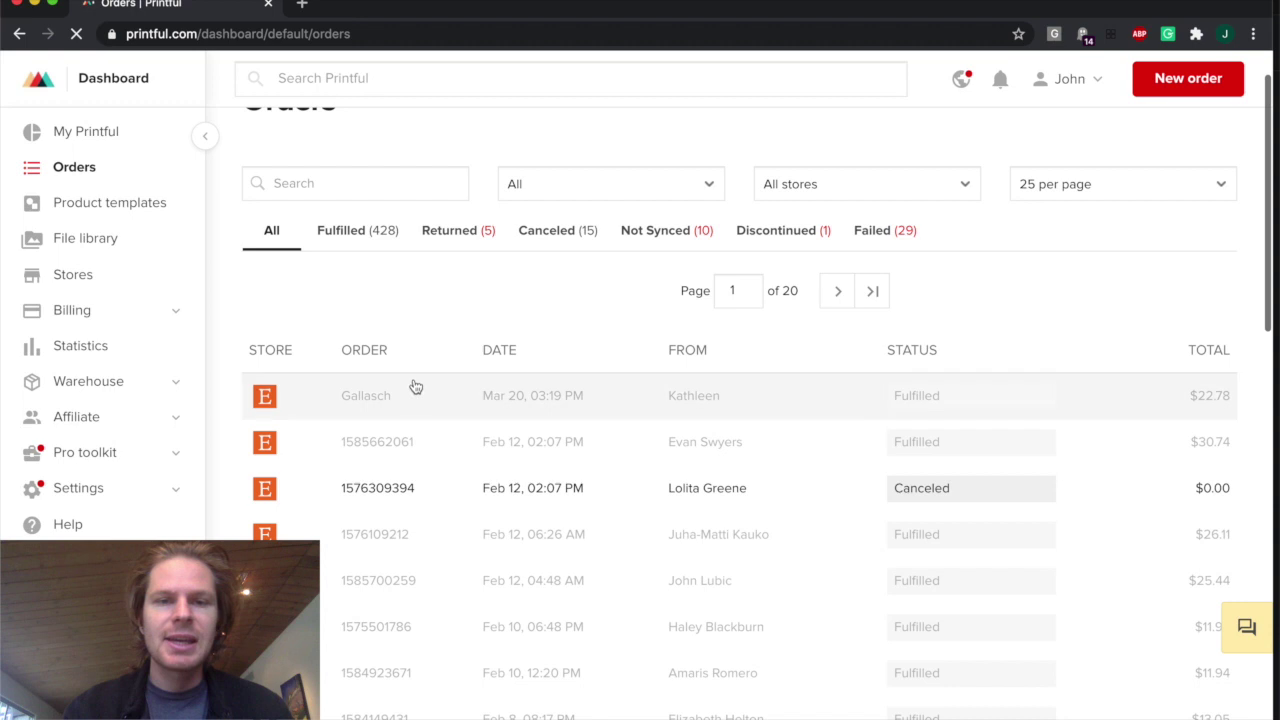
{"action": "scroll", "coordinate": [525, 436], "scroll_direction": "down", "scroll_amount": 1}
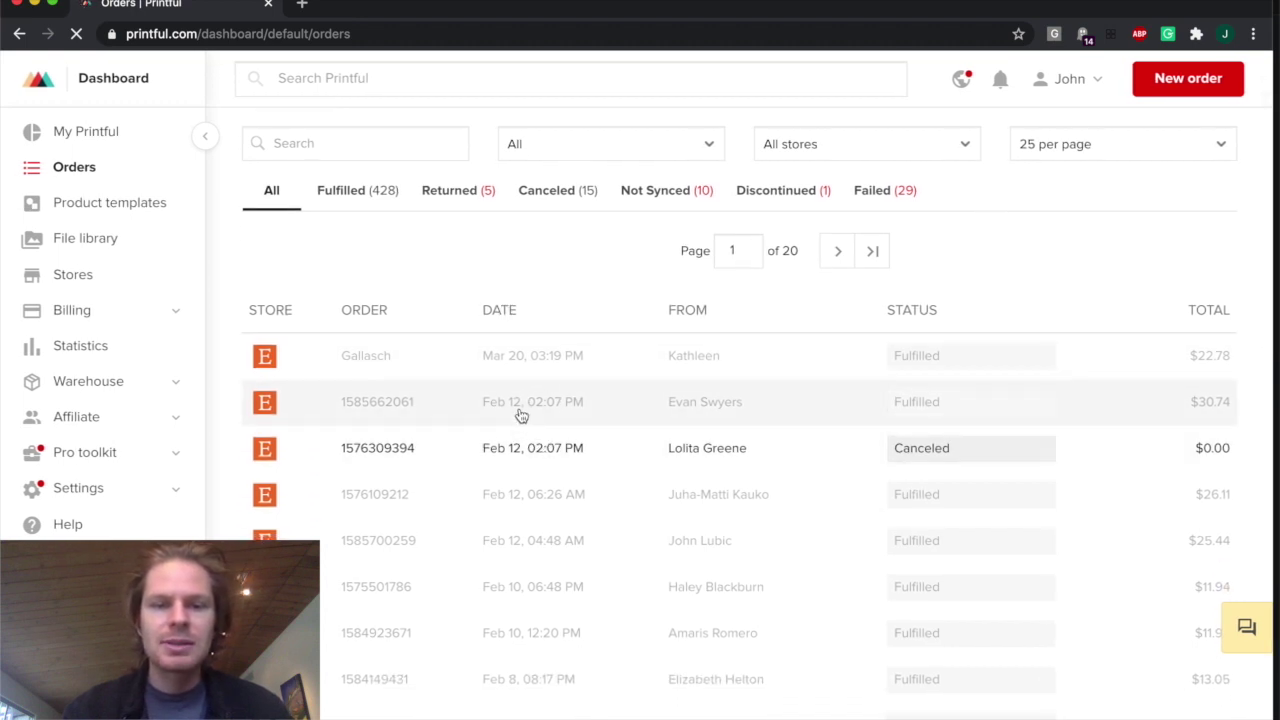
{"action": "scroll", "coordinate": [519, 414], "scroll_direction": "down", "scroll_amount": 1}
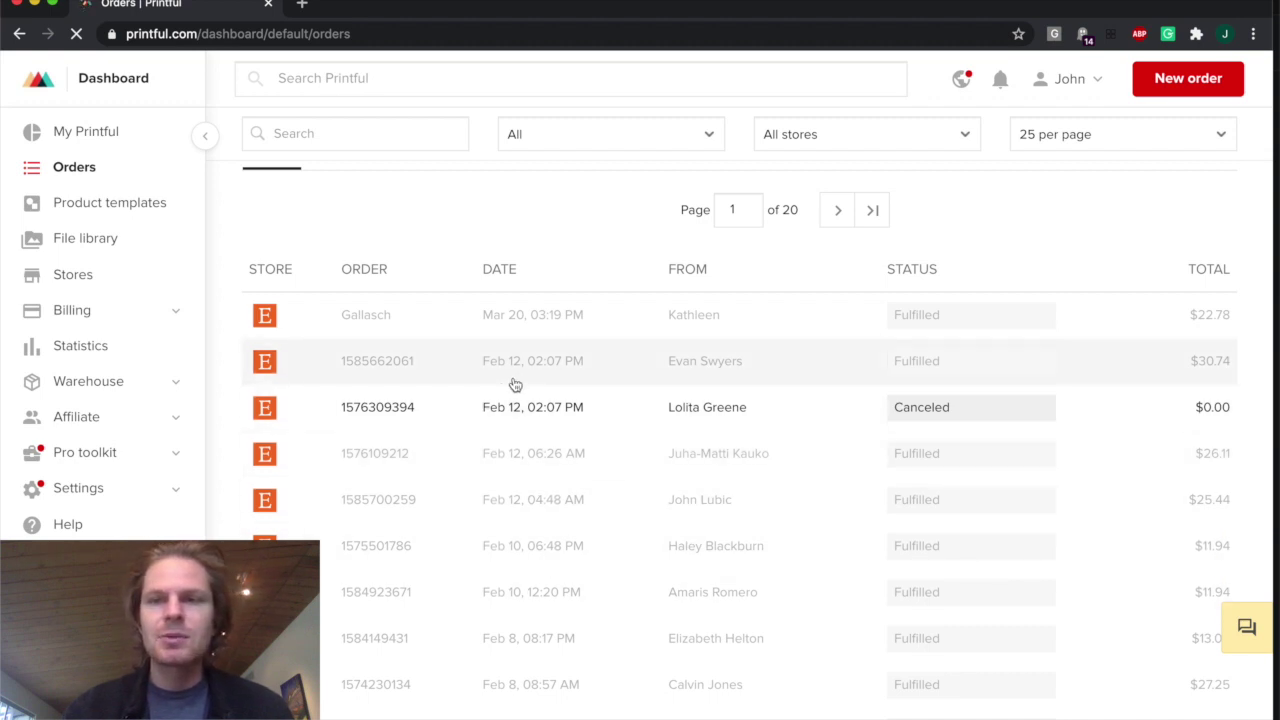
{"action": "left_click", "coordinate": [502, 453]}
{"action": "key", "text": "Escape"}
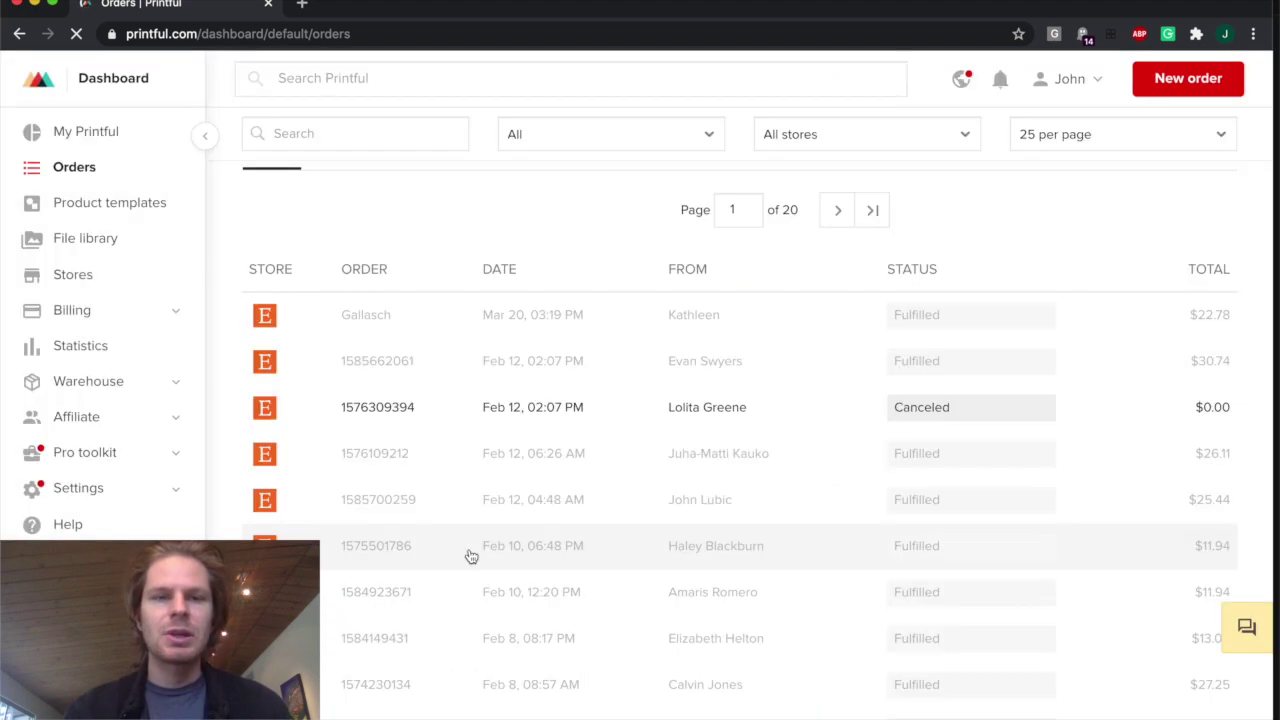
{"action": "left_click", "coordinate": [470, 556]}
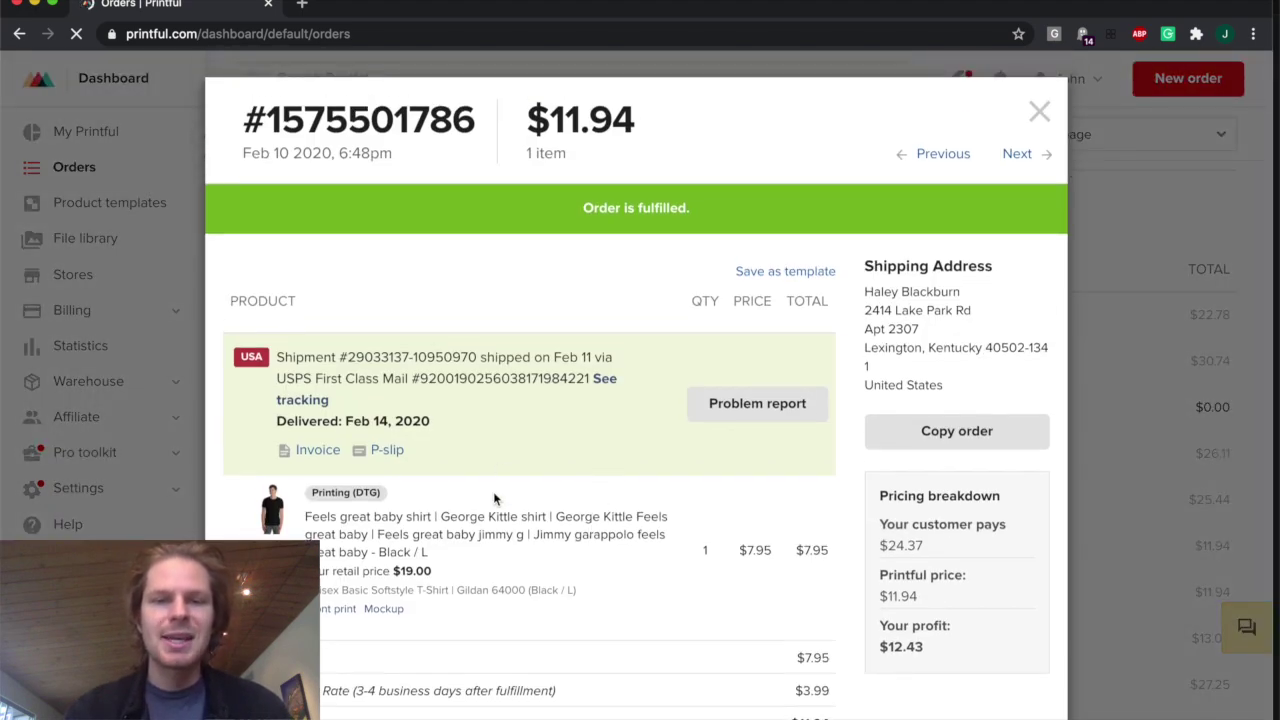
{"action": "scroll", "coordinate": [536, 497], "scroll_direction": "down", "scroll_amount": 1}
{"action": "scroll", "coordinate": [536, 497], "scroll_direction": "down", "scroll_amount": 1}
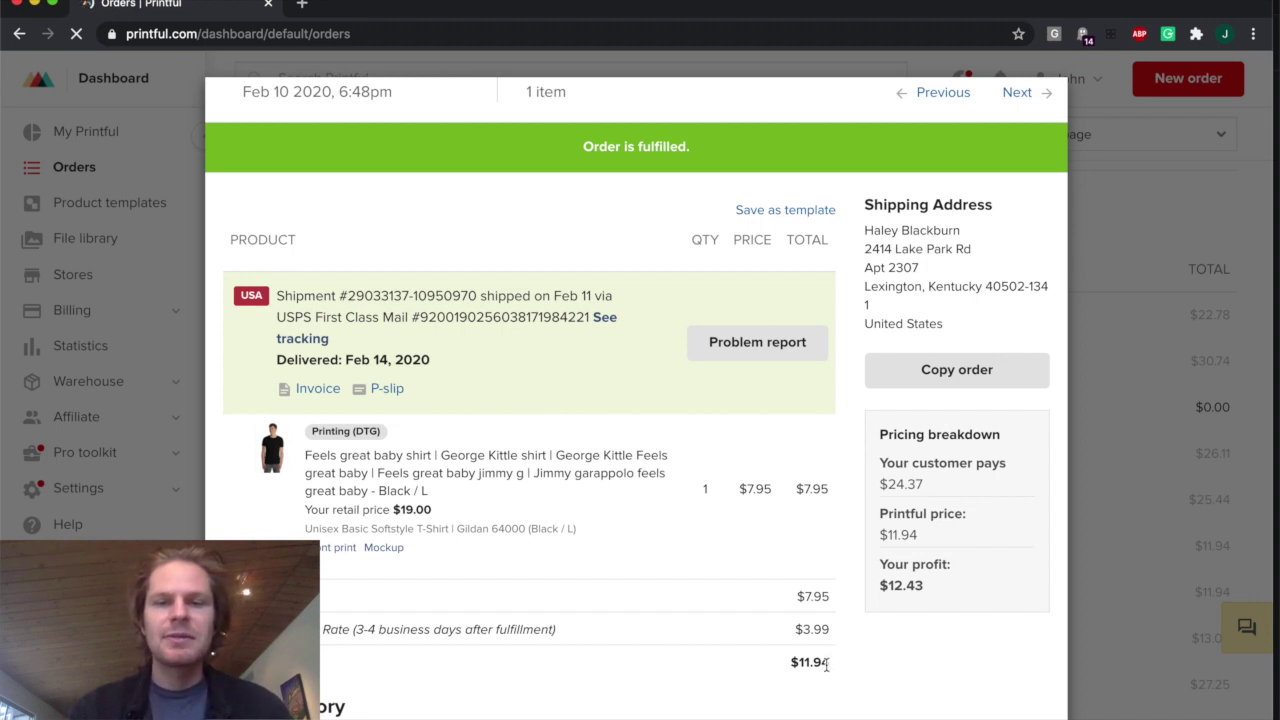
{"action": "scroll", "coordinate": [822, 664], "scroll_direction": "down", "scroll_amount": 1}
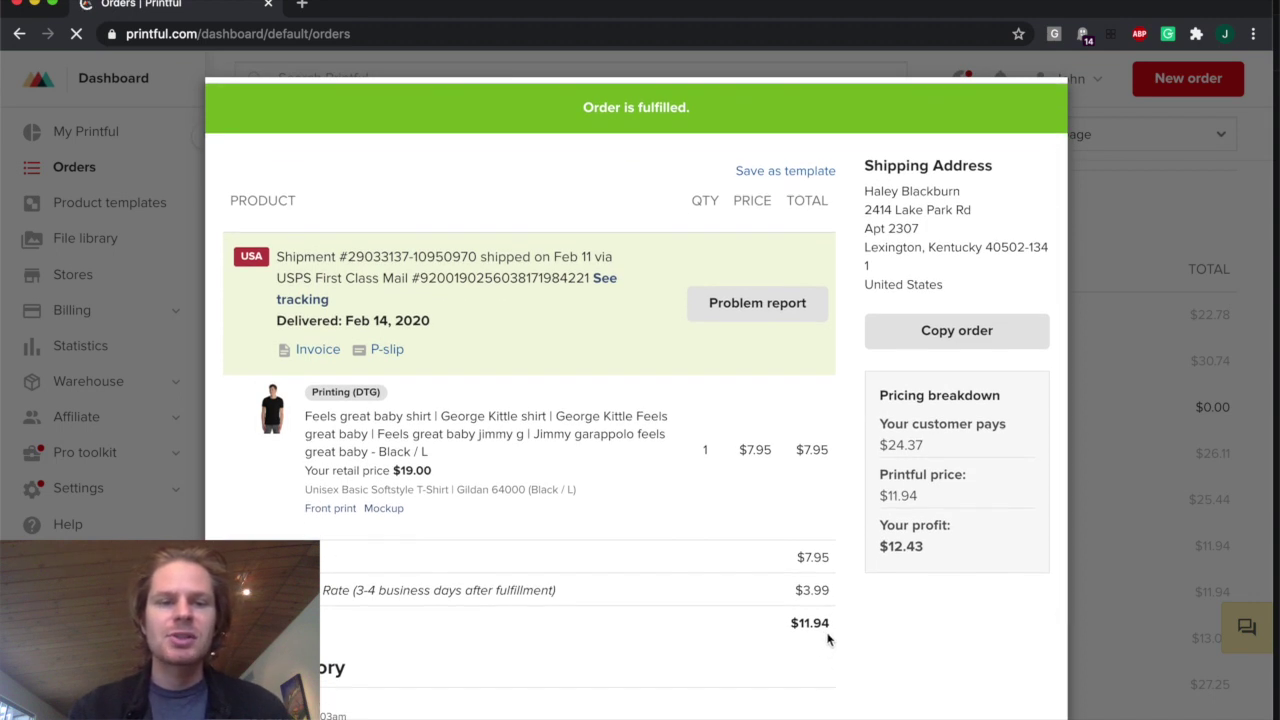
{"action": "scroll", "coordinate": [827, 639], "scroll_direction": "down", "scroll_amount": 1}
{"action": "scroll", "coordinate": [827, 639], "scroll_direction": "down", "scroll_amount": 1}
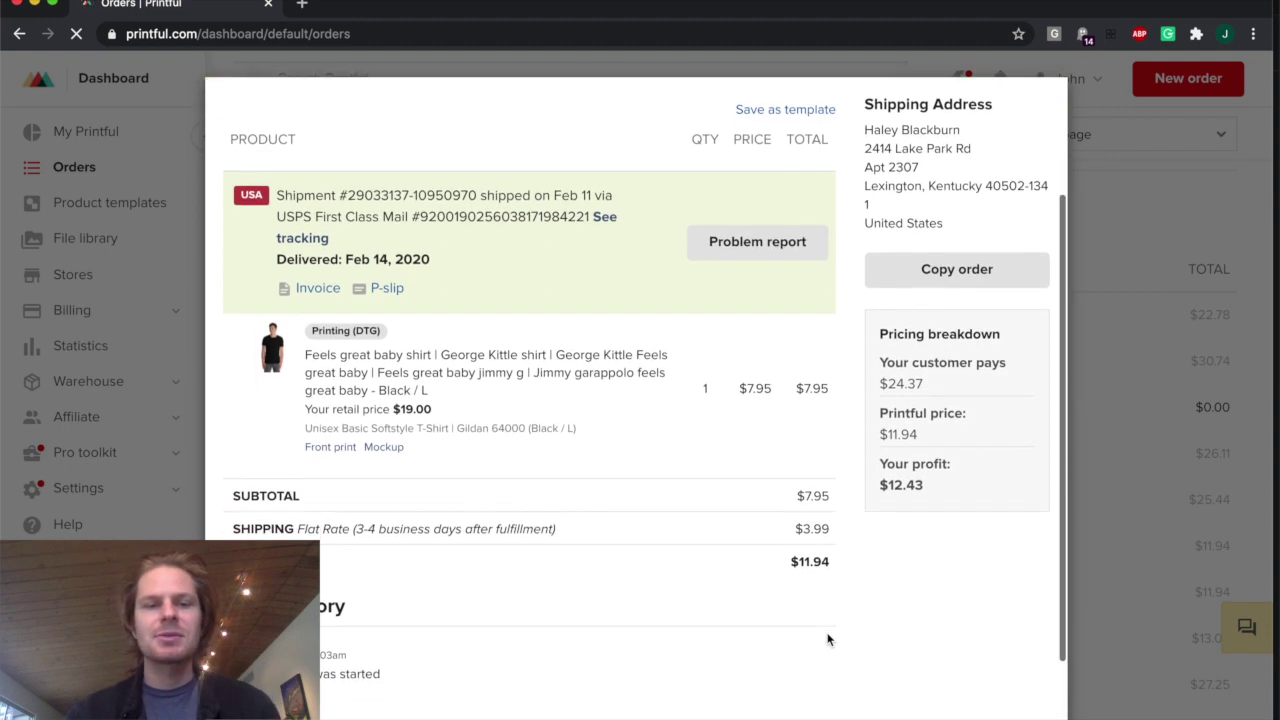
{"action": "scroll", "coordinate": [827, 639], "scroll_direction": "down", "scroll_amount": 1}
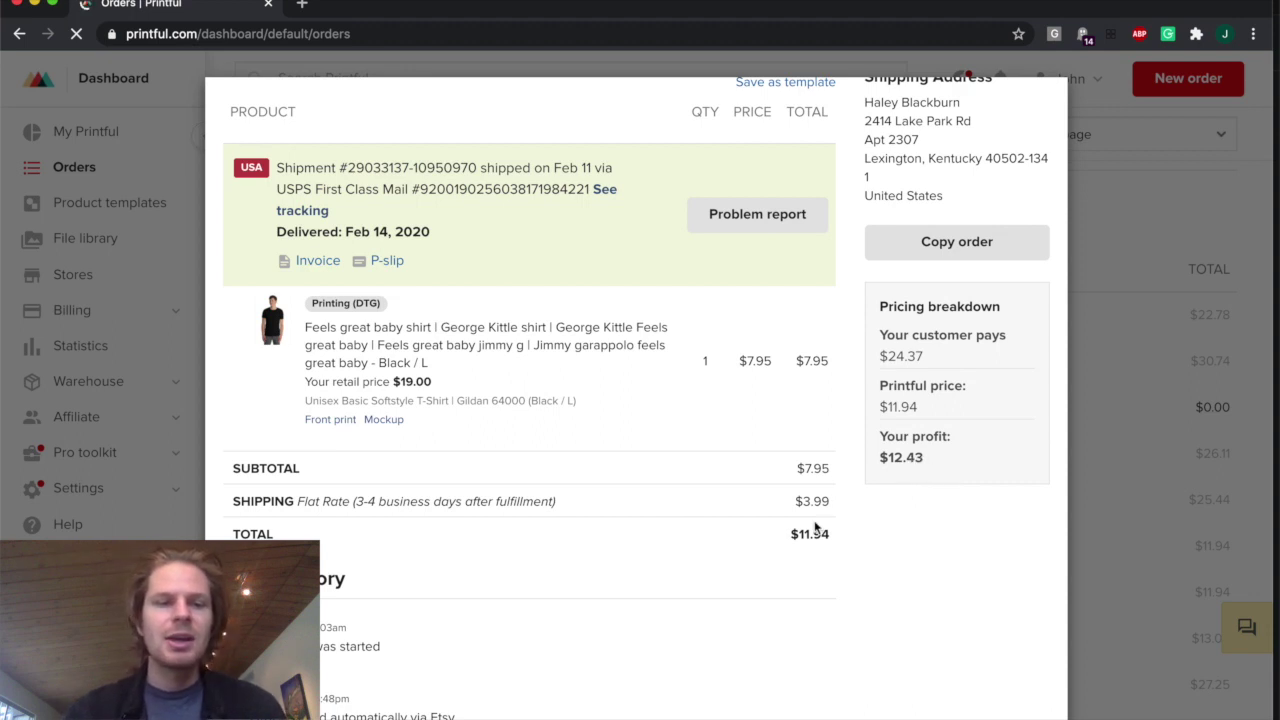
{"action": "scroll", "coordinate": [814, 527], "scroll_direction": "down", "scroll_amount": 1}
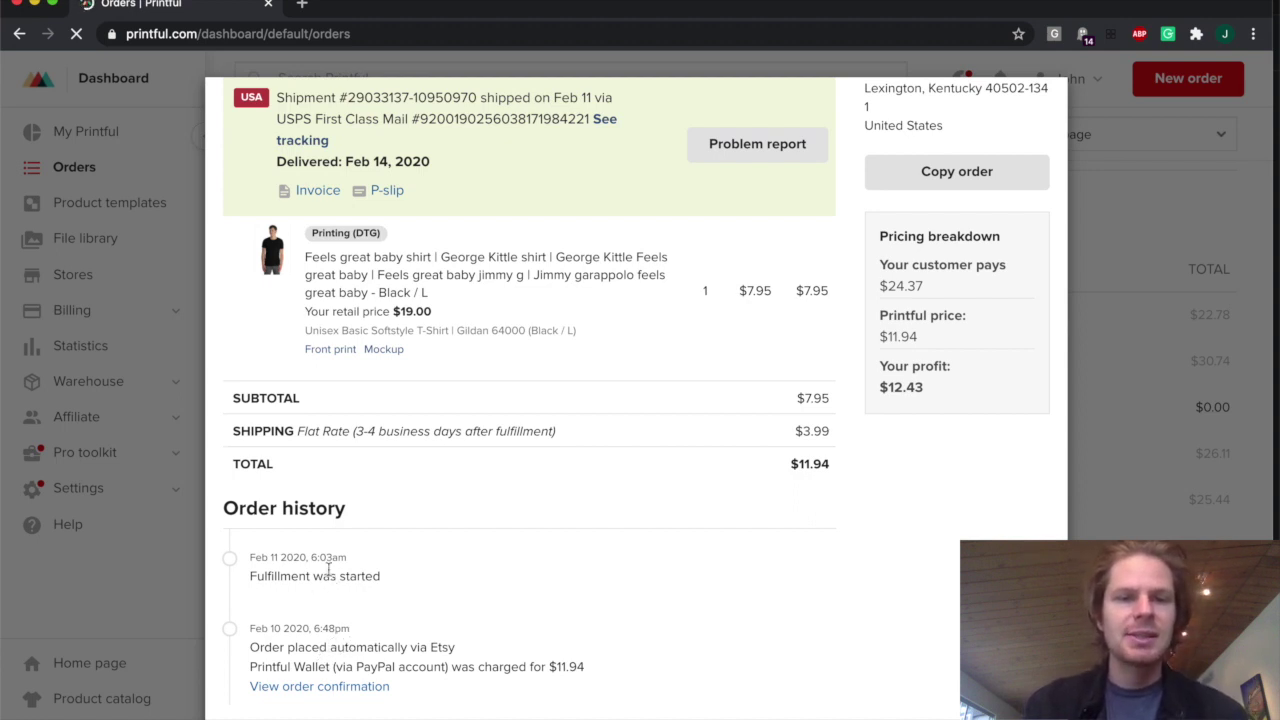
{"action": "scroll", "coordinate": [386, 571], "scroll_direction": "up", "scroll_amount": 1}
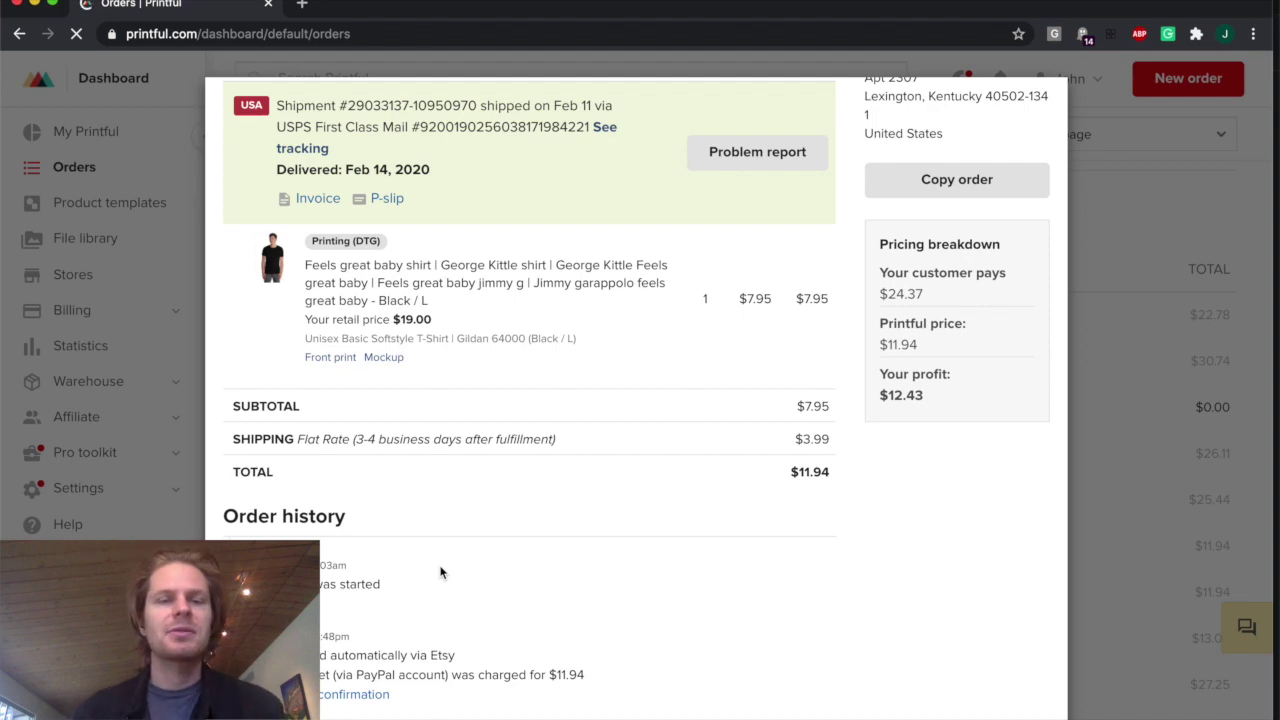
{"action": "scroll", "coordinate": [440, 572], "scroll_direction": "up", "scroll_amount": 5}
{"action": "left_click", "coordinate": [1040, 108]}
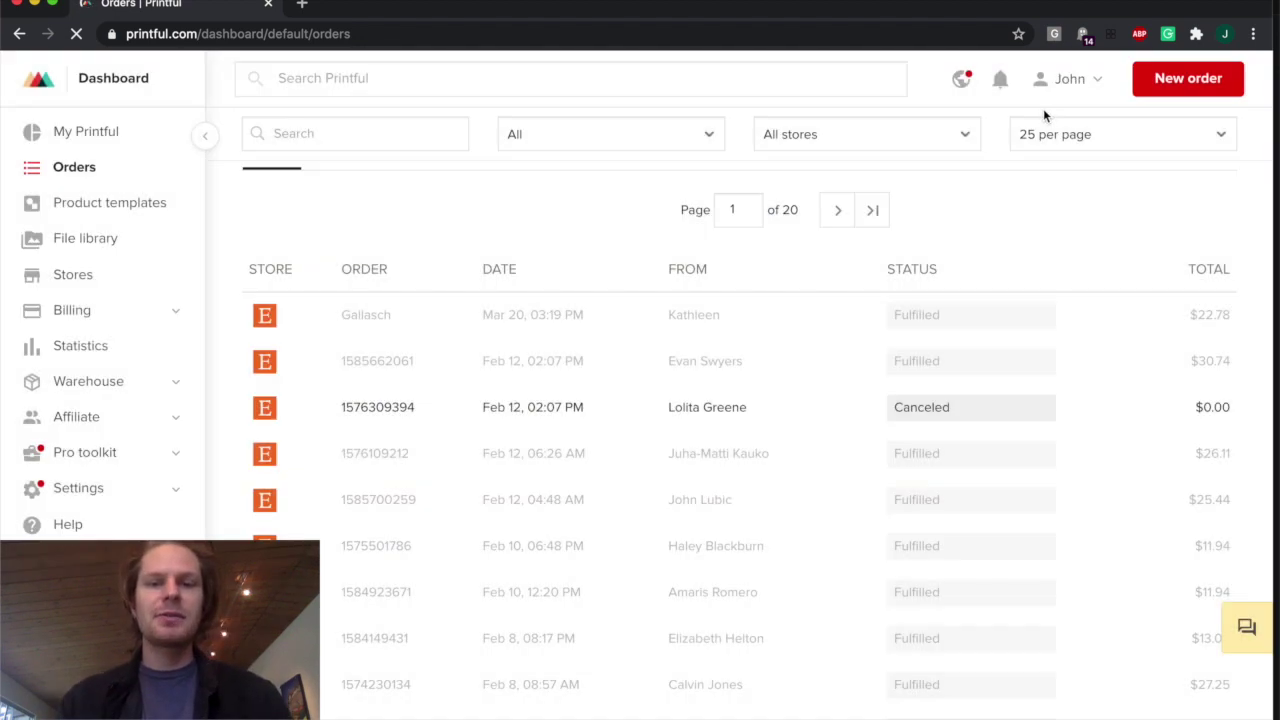